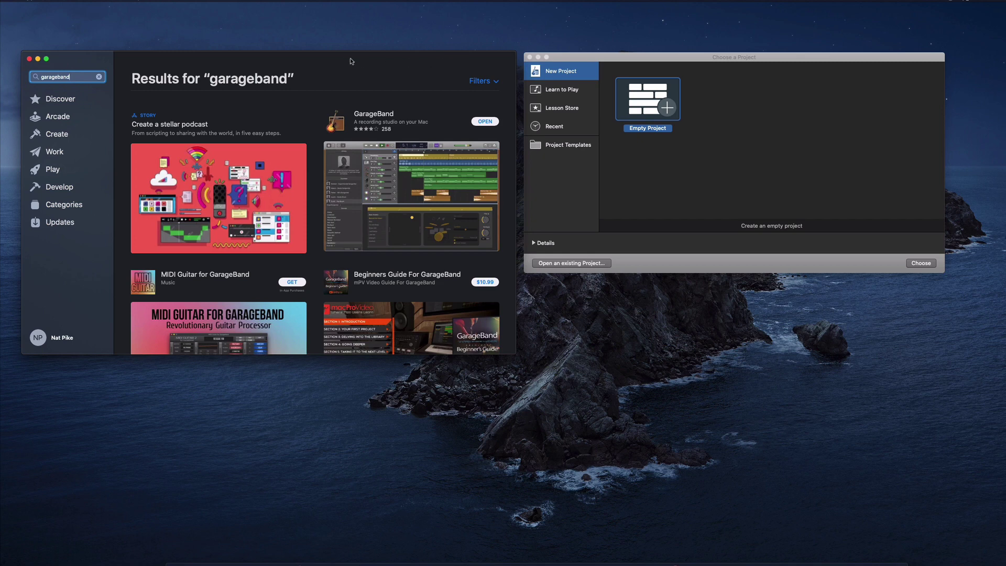
Step: Move the App Store window slightly down on the desktop
mouse_move(338, 62)
mouse_down()
mouse_move(335, 87)
mouse_move(336, 77)
mouse_up()
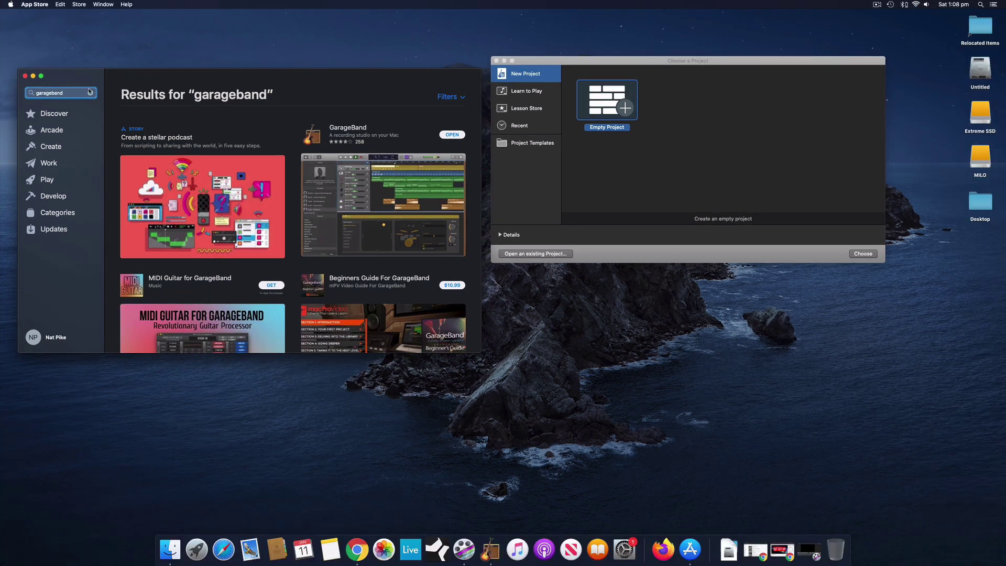
click(32, 76)
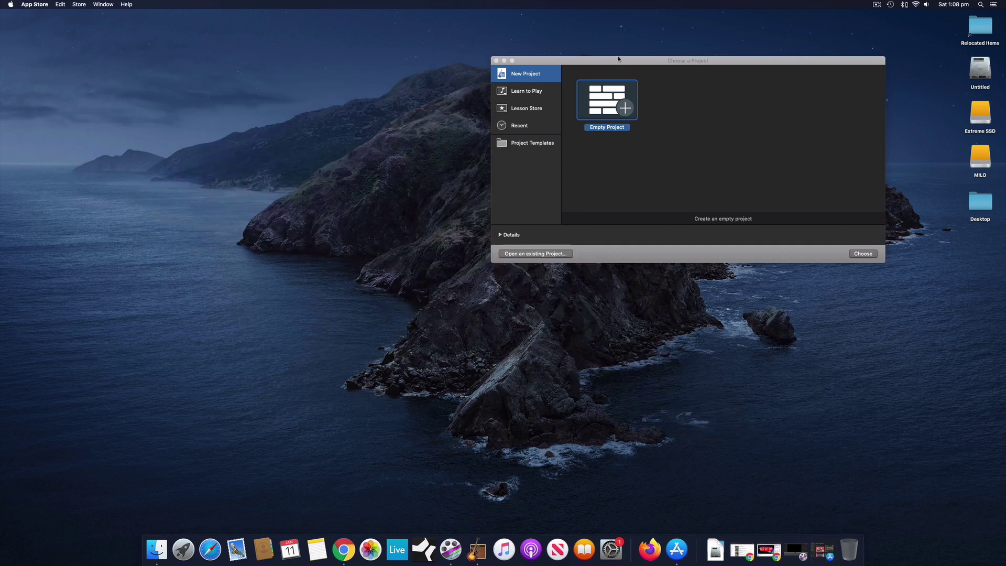
drag(618, 59, 426, 119)
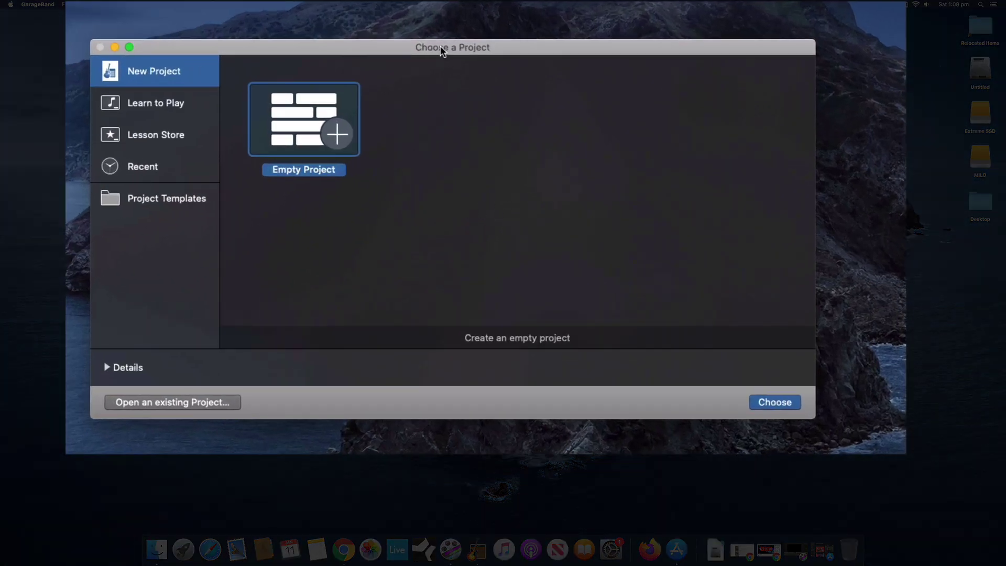
drag(437, 45, 471, 39)
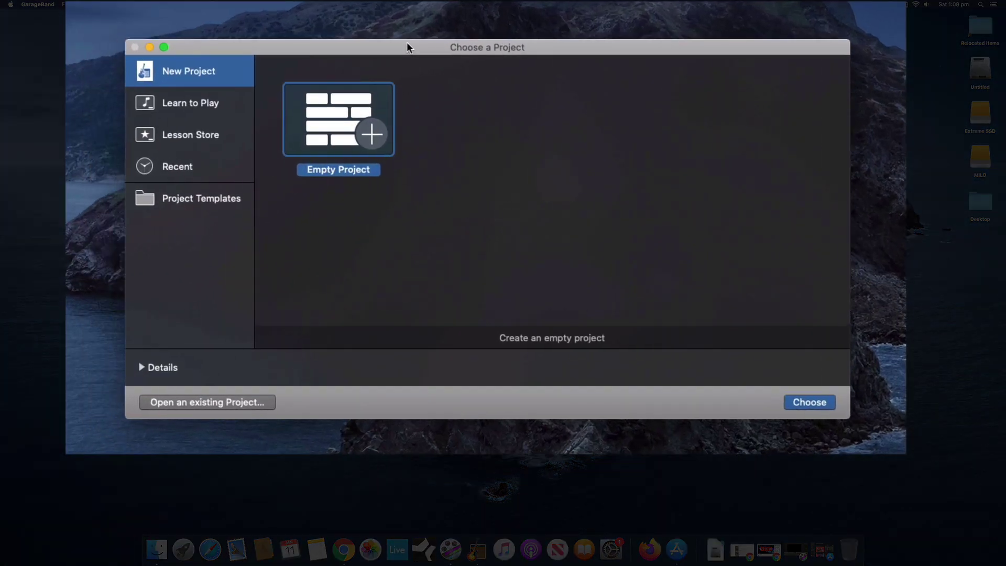
click(182, 193)
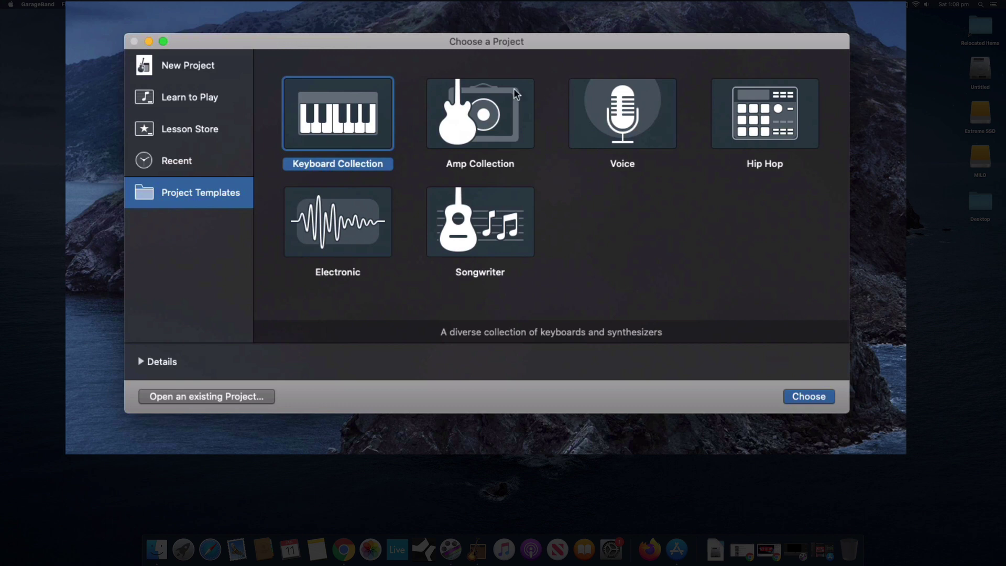
click(195, 63)
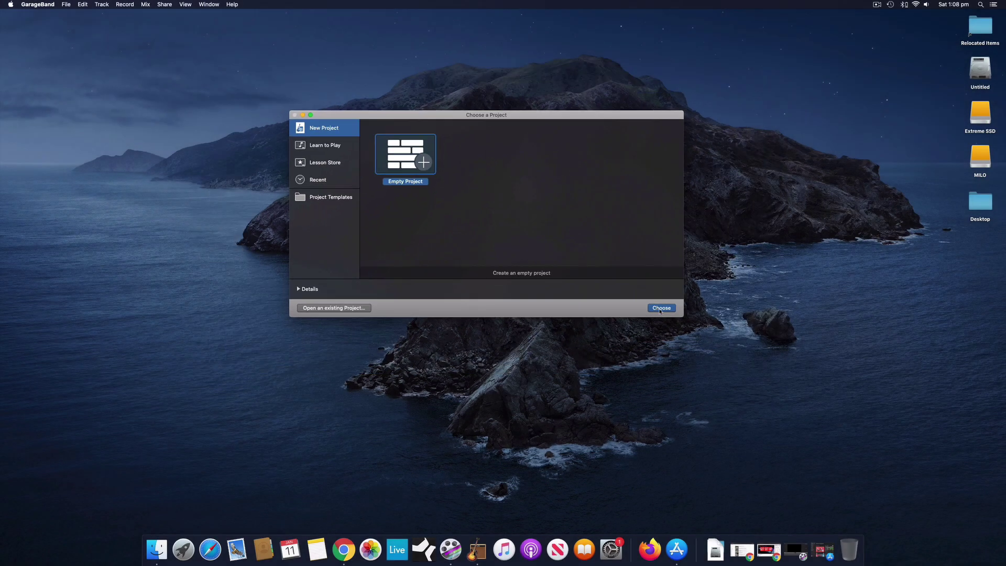
Step: Create an empty project and, after previewing the other track types, pick Drummer
click(809, 397)
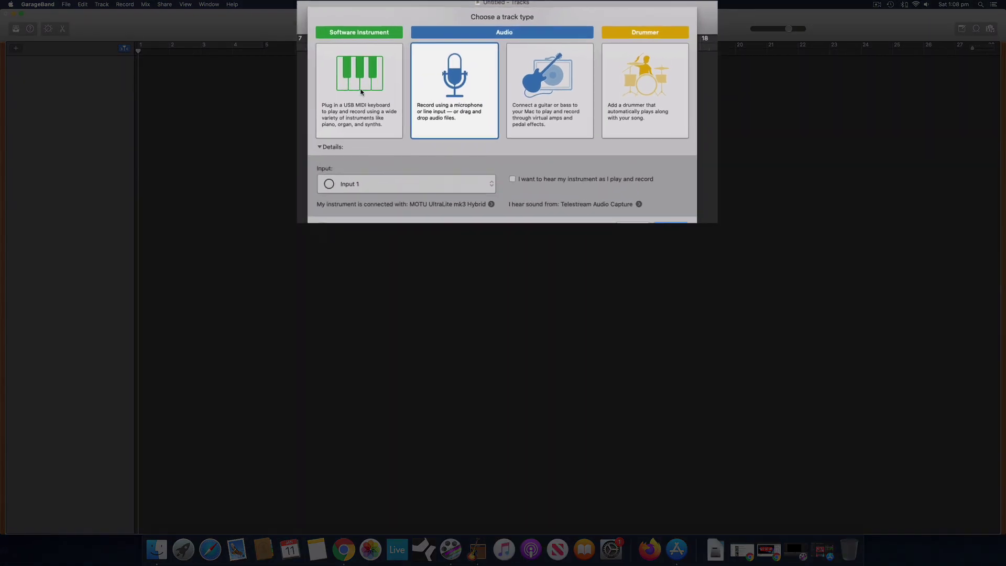
click(415, 113)
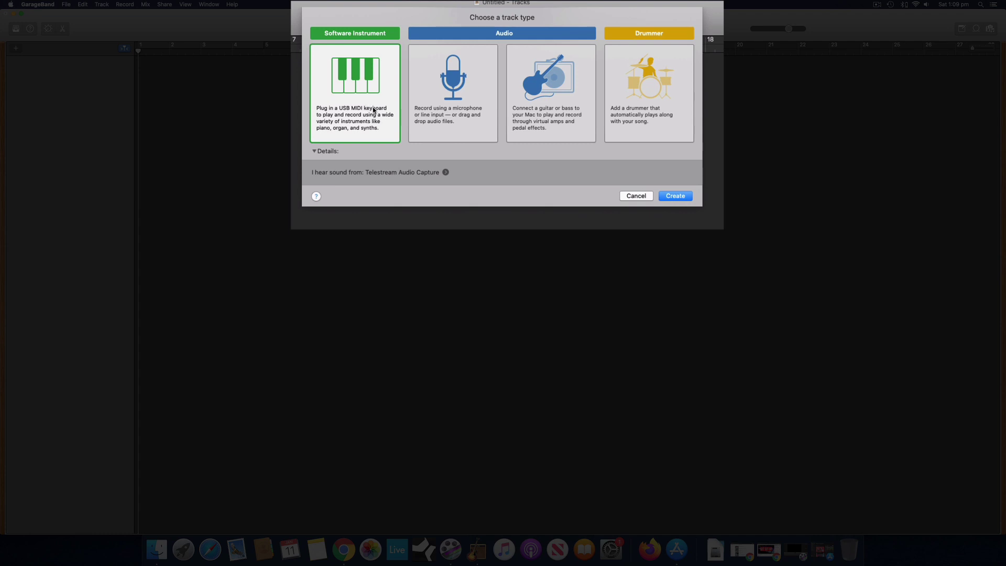
click(466, 83)
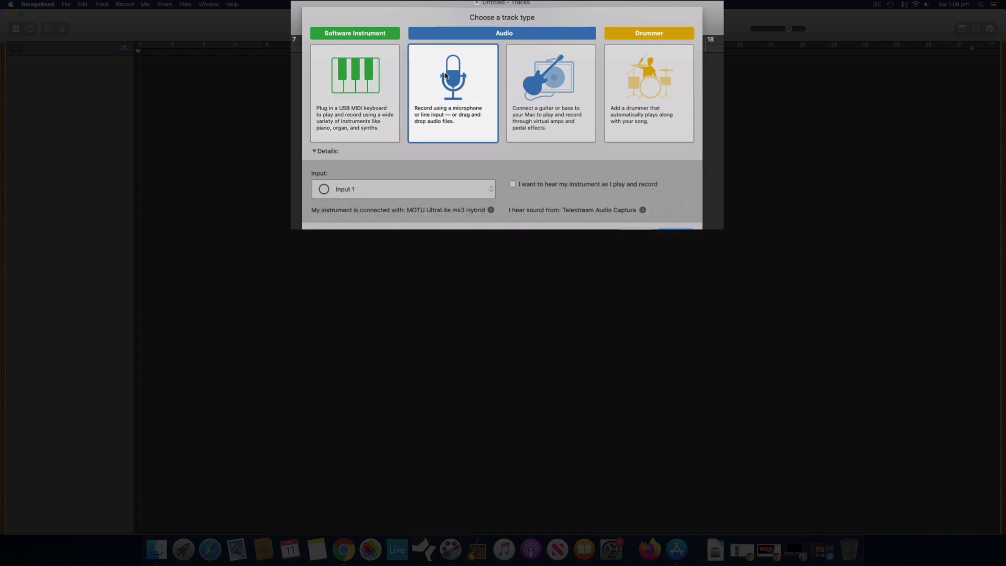
click(532, 73)
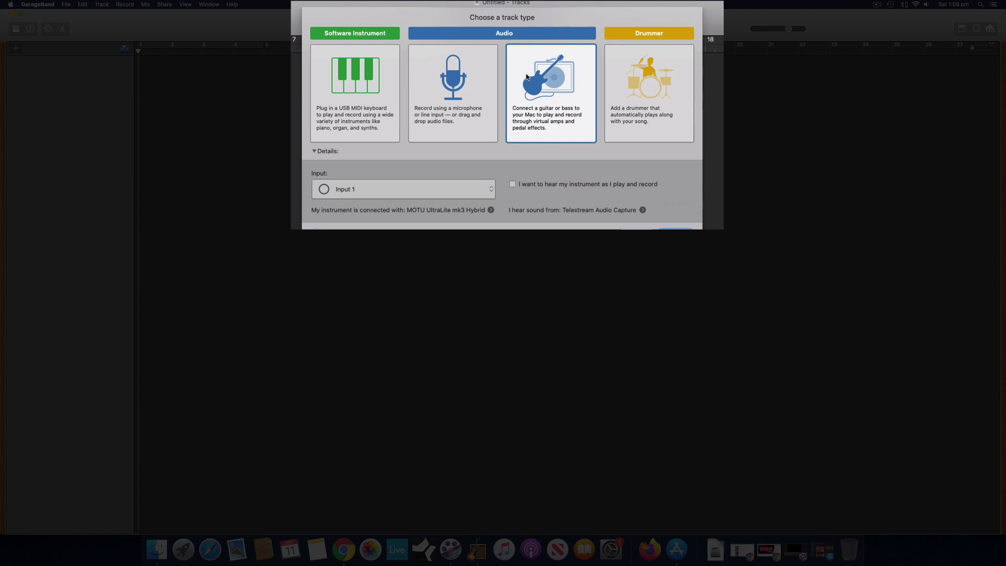
click(657, 74)
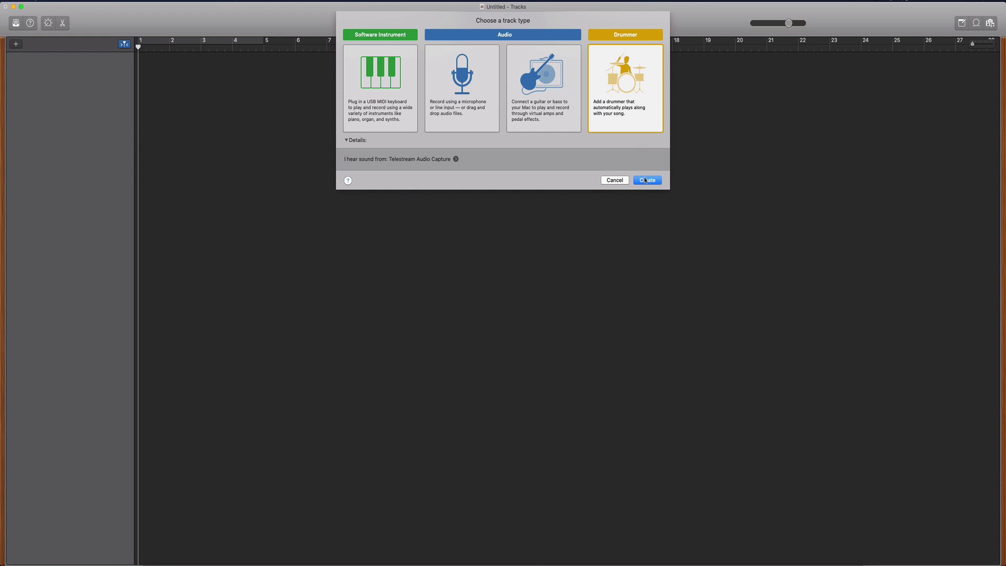
Step: Create the drummer track, play it back, and return the playhead to the project start
click(638, 181)
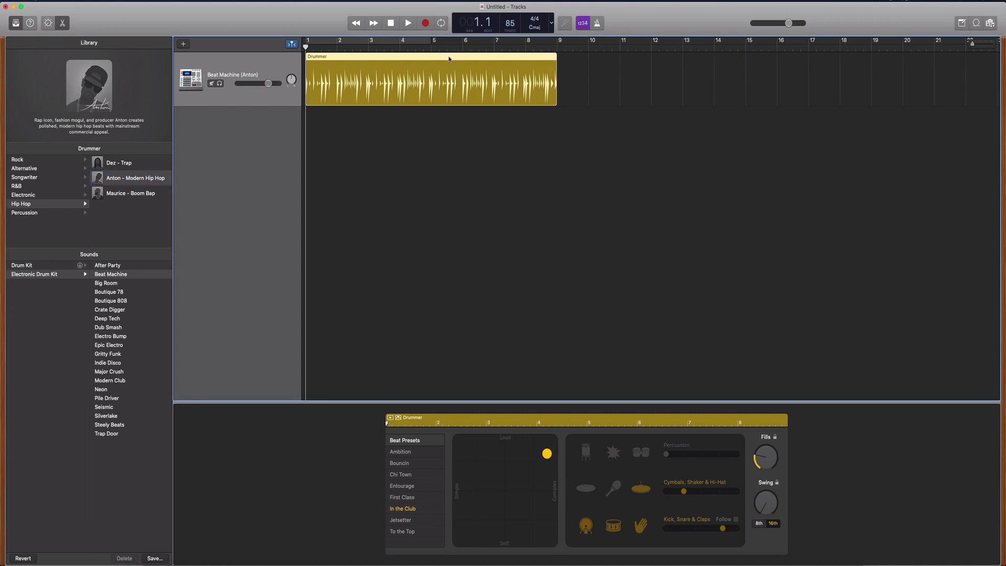
click(447, 62)
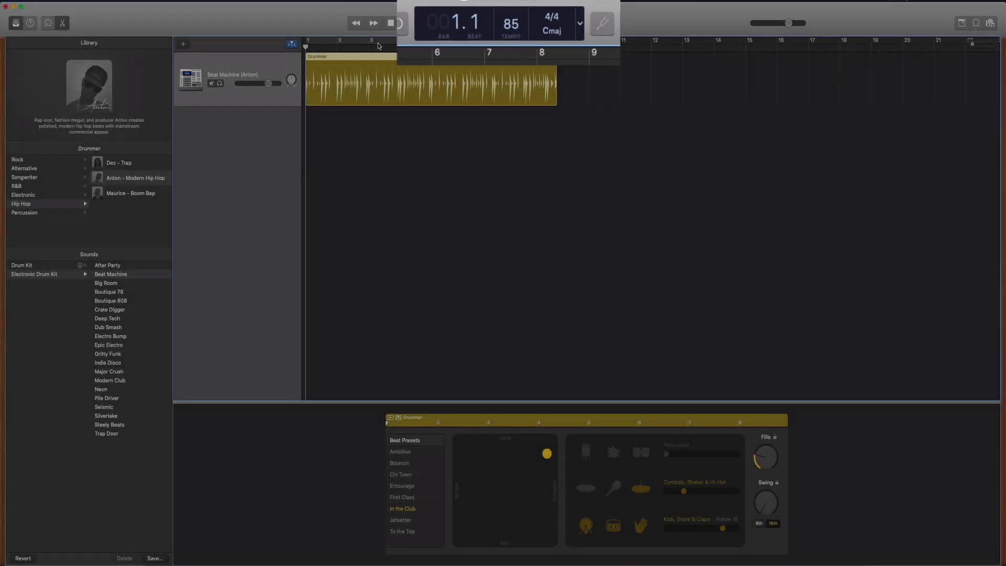
click(407, 23)
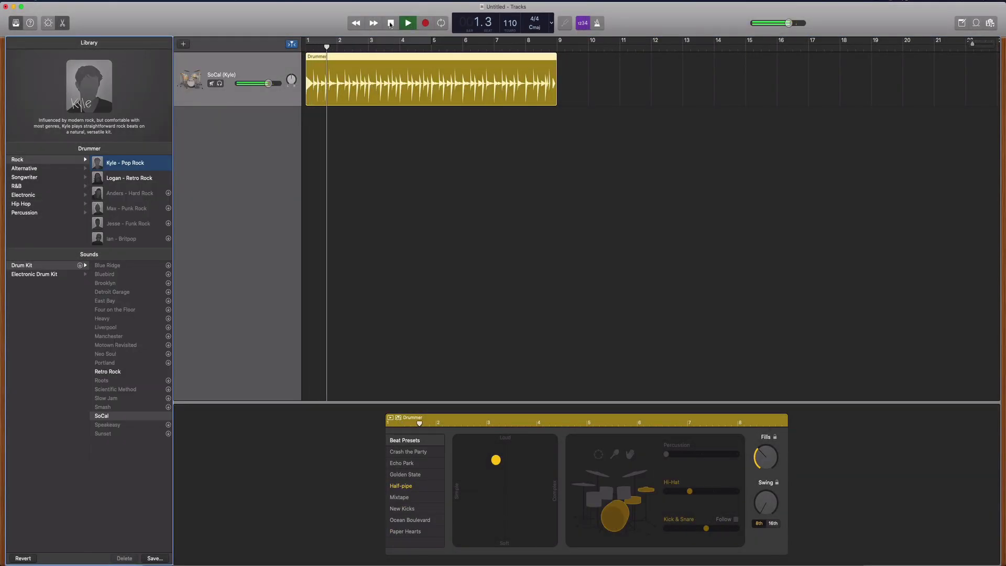
key(space)
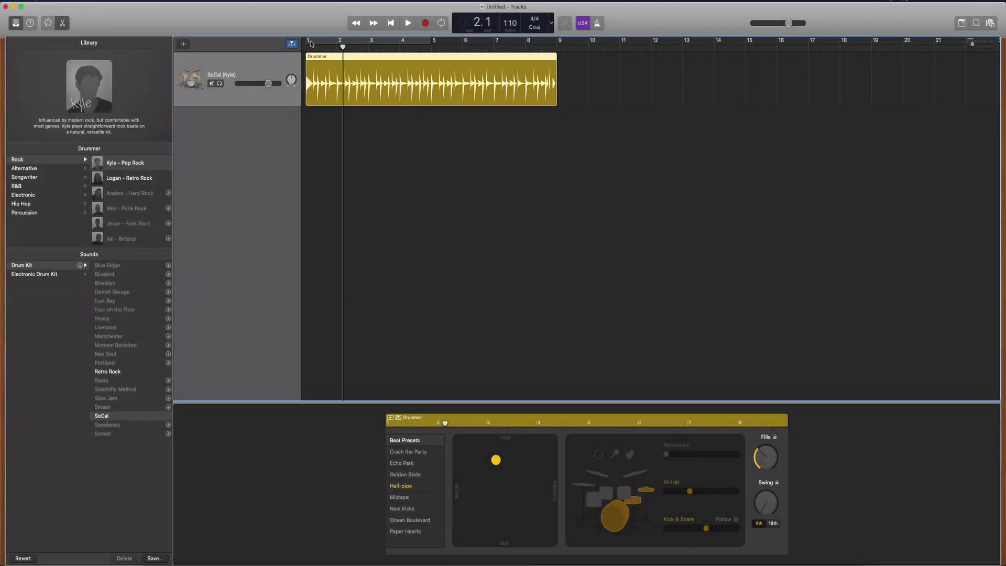
click(344, 46)
drag(344, 46, 306, 47)
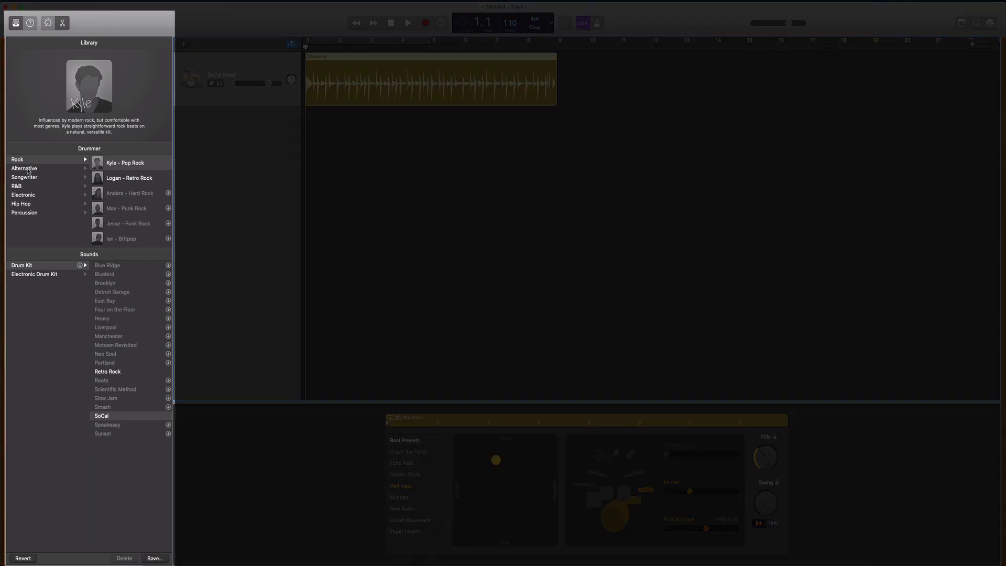
Step: Browse the drummer genres and choose Anton - Modern Hip Hop under Hip Hop
click(28, 169)
click(26, 178)
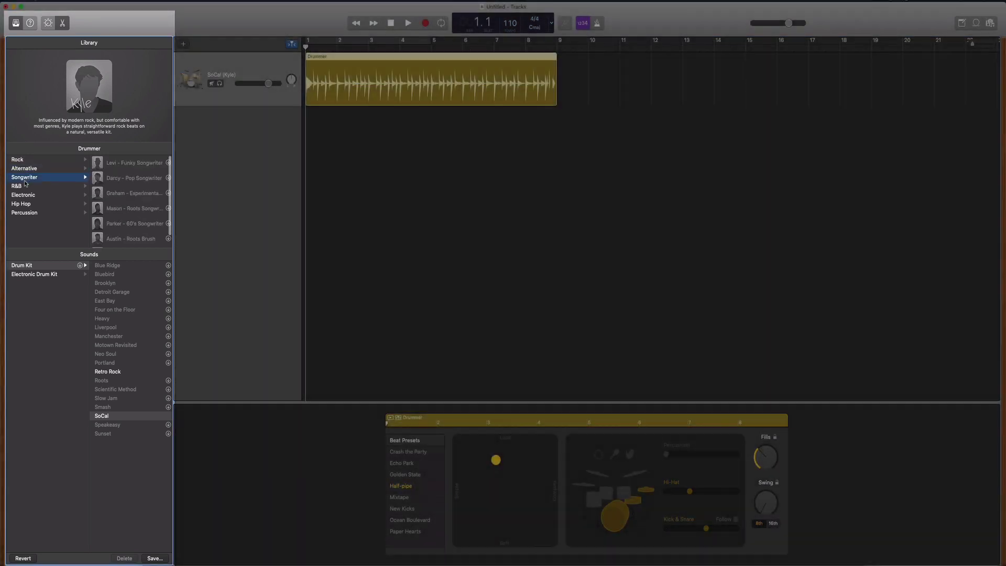
click(21, 186)
click(22, 195)
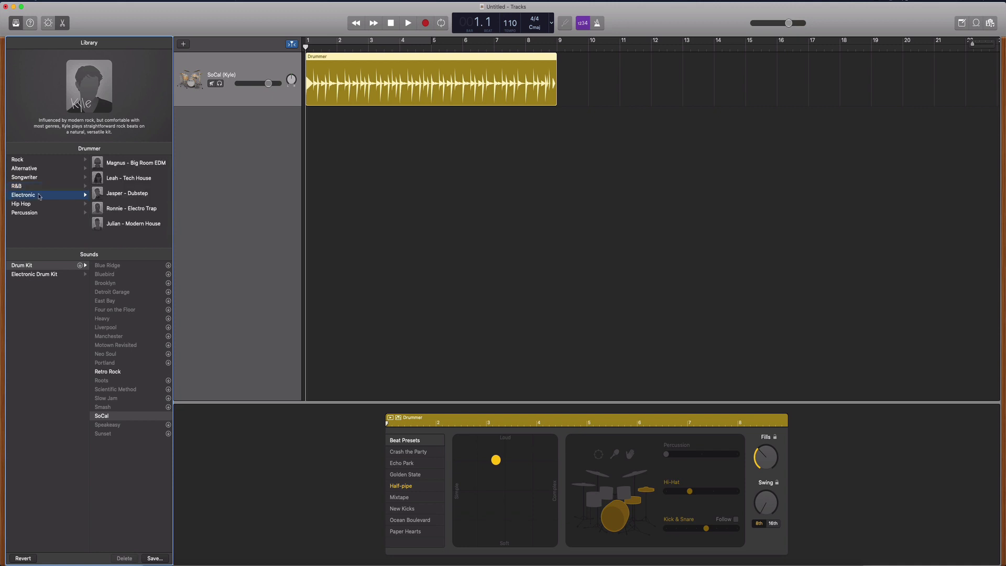
click(26, 205)
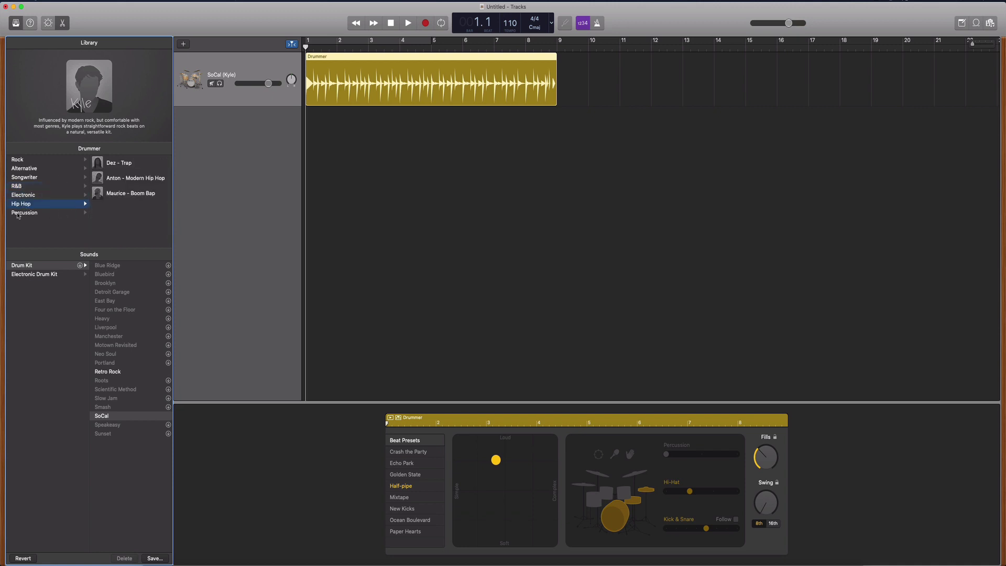
click(143, 179)
click(56, 195)
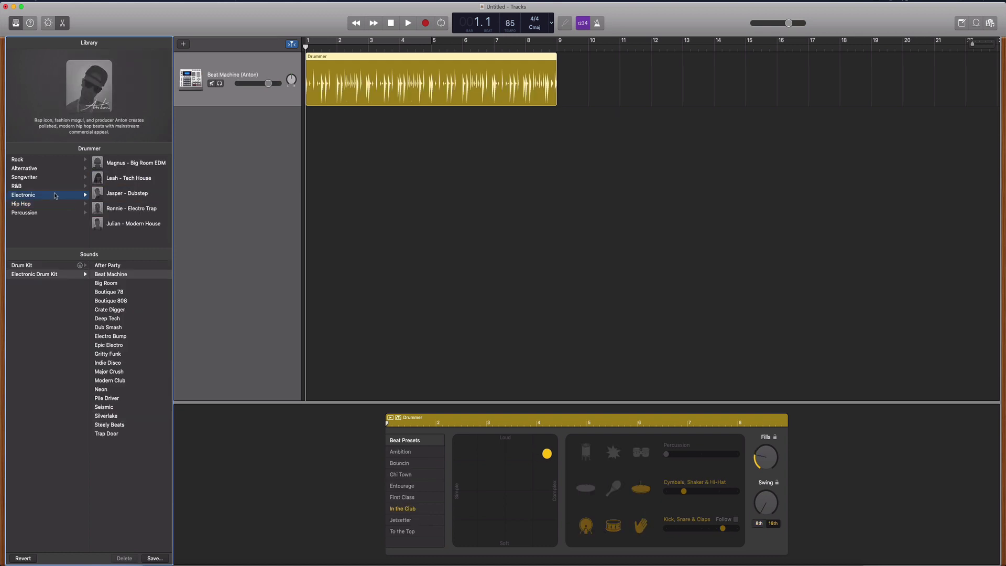
click(36, 187)
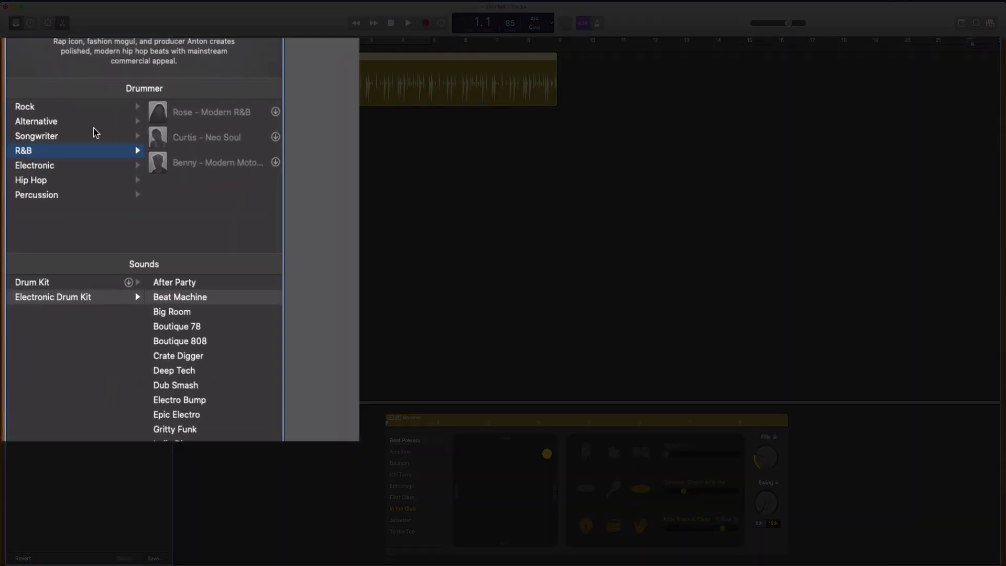
click(45, 162)
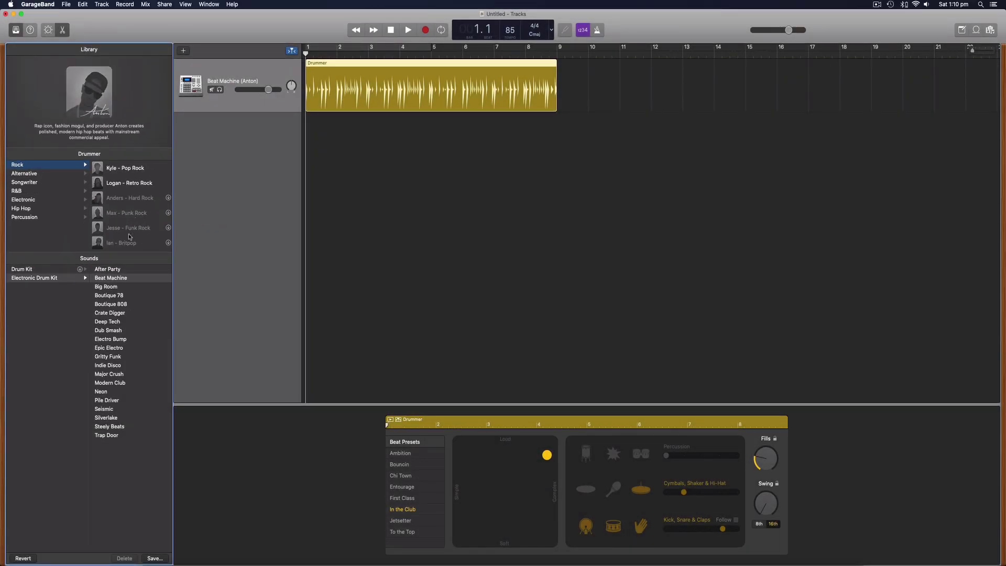
click(42, 5)
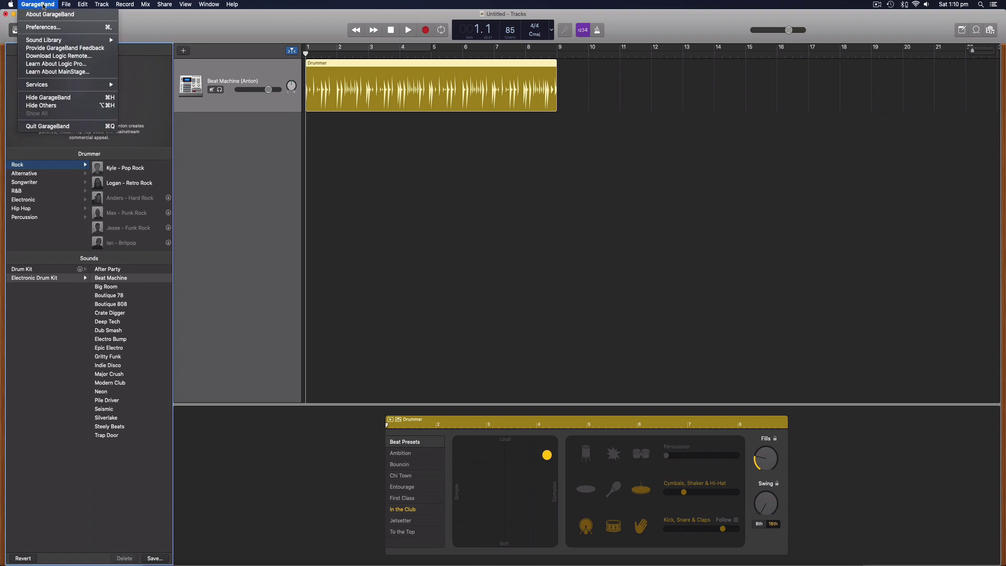
mouse_move(61, 42)
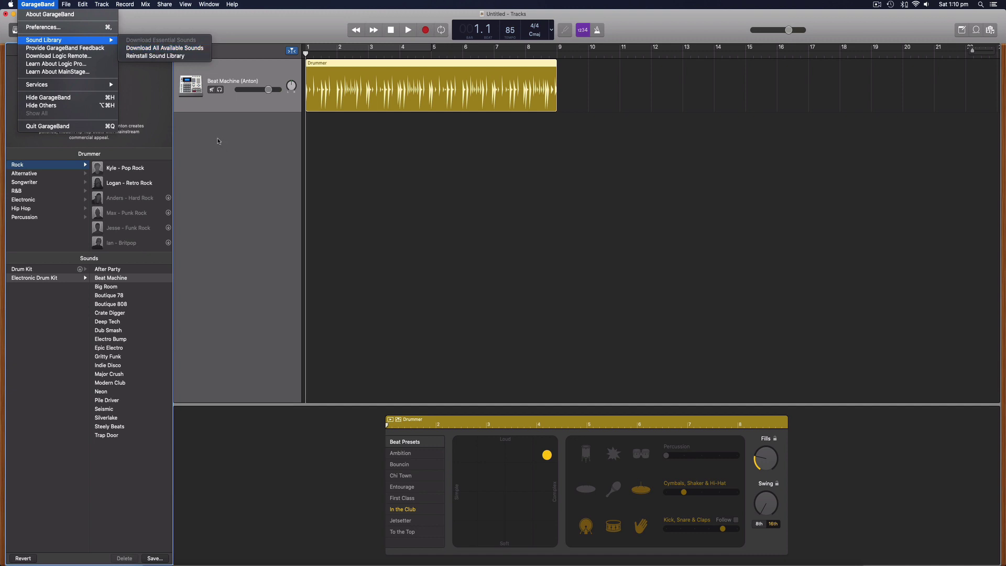
click(220, 177)
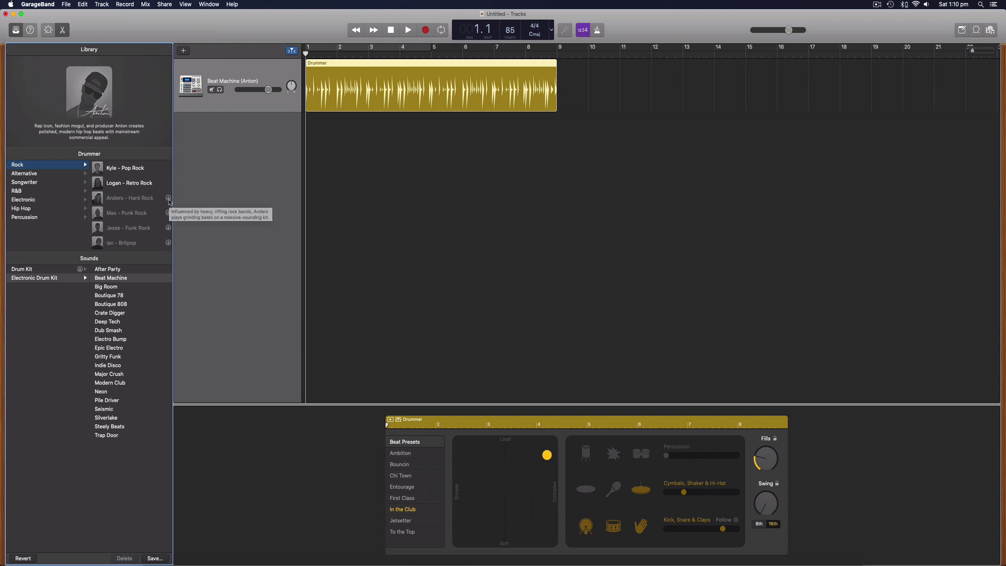
Step: Shorten the Drummer region to about four bars and set the project tempo to 80
click(386, 64)
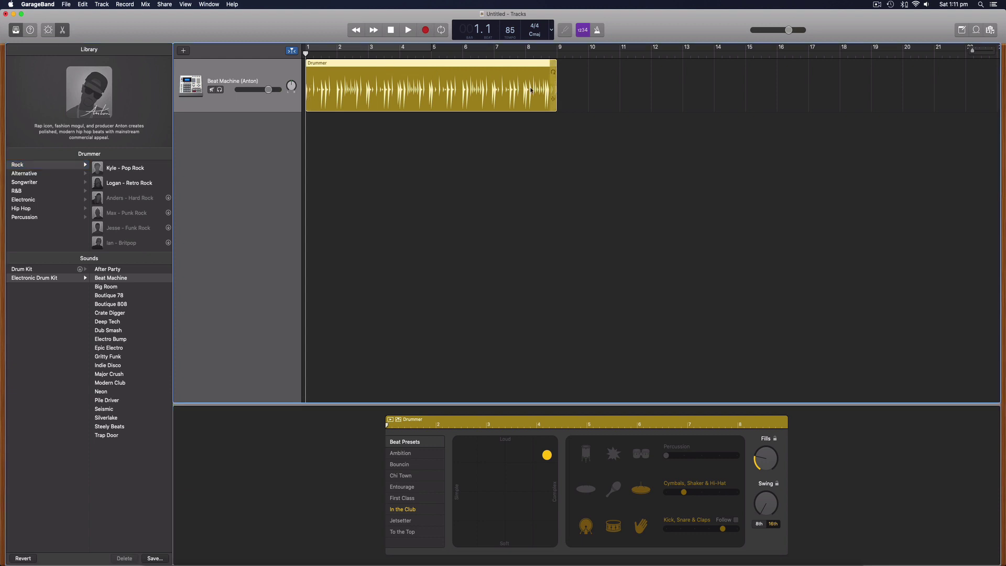
mouse_move(554, 109)
mouse_down()
mouse_move(786, 114)
mouse_move(588, 92)
mouse_move(536, 93)
mouse_move(541, 103)
mouse_move(607, 108)
mouse_move(540, 108)
mouse_up()
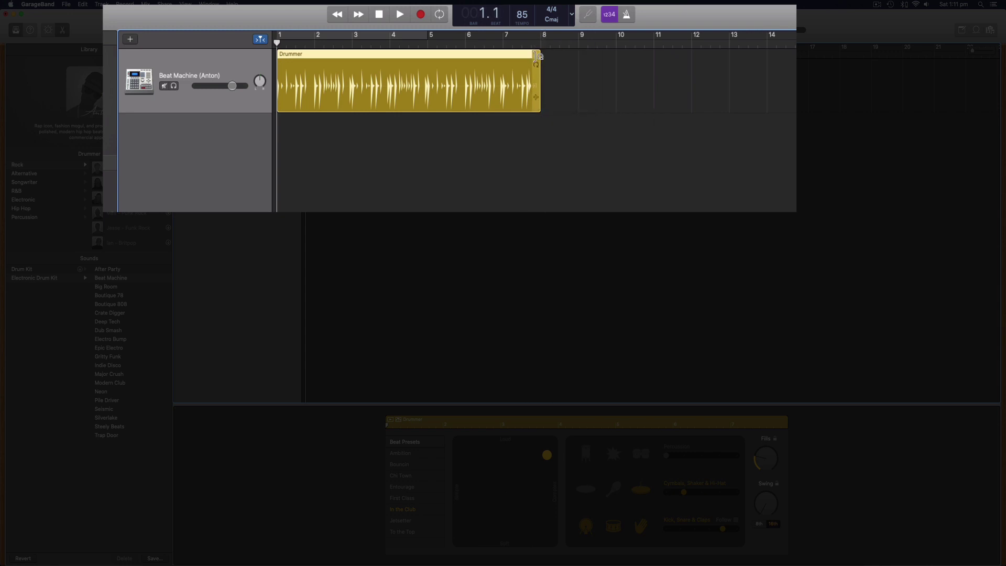
mouse_move(537, 54)
mouse_down()
mouse_move(737, 52)
mouse_move(536, 52)
mouse_up()
drag(540, 100, 428, 100)
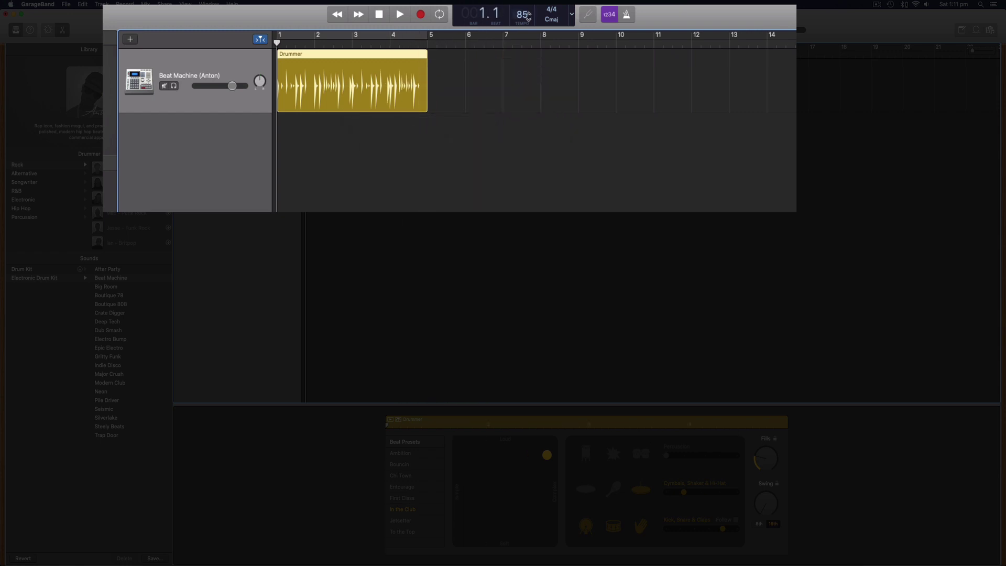
double_click(522, 15)
text(80)
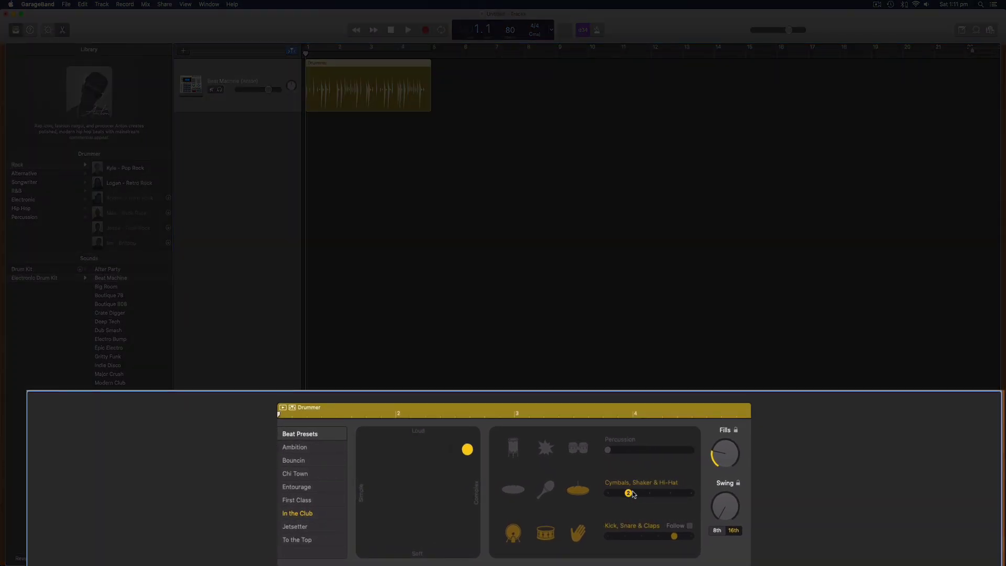
Step: Set Cymbals, Shaker & Hi-Hat to 4, lower Kick, Snare & Claps, and raise Fills
drag(629, 496, 651, 497)
mouse_move(667, 540)
drag(674, 540, 641, 540)
mouse_move(654, 498)
drag(650, 494, 670, 493)
drag(726, 467, 733, 494)
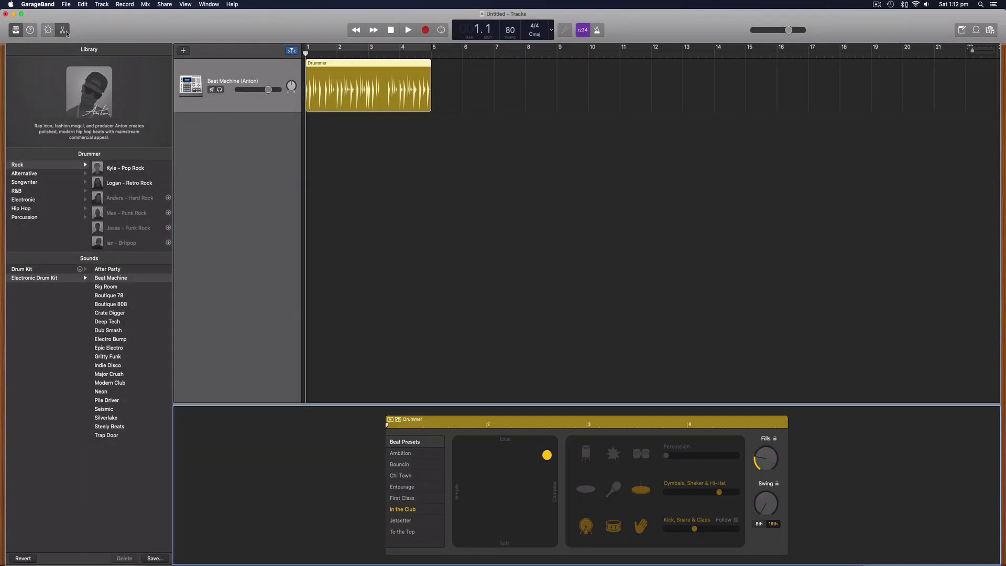
click(64, 31)
click(63, 30)
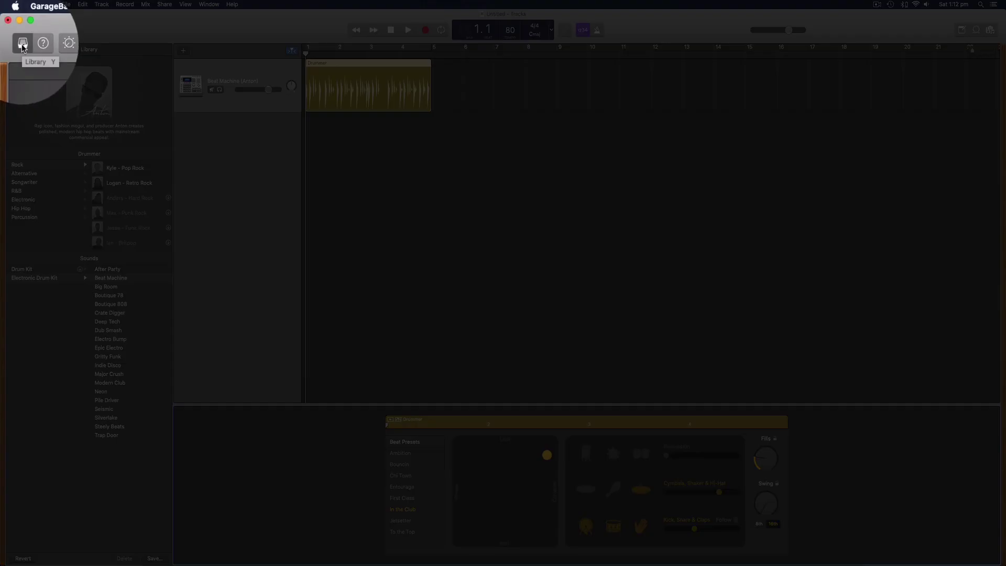
click(16, 30)
click(16, 31)
click(16, 30)
click(15, 31)
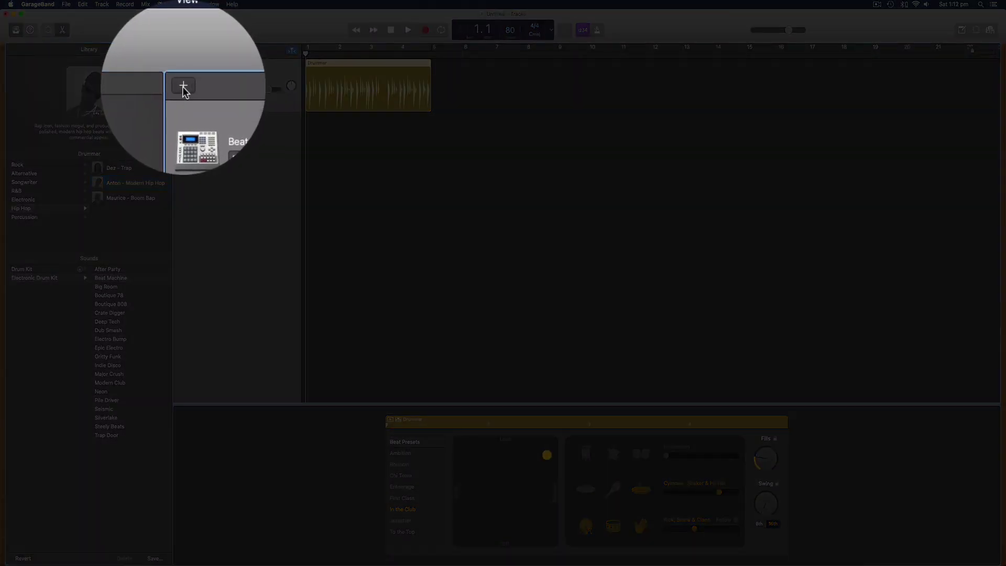
Step: Add a Software Instrument track, loading Classic Electric Piano below the drummer
click(183, 51)
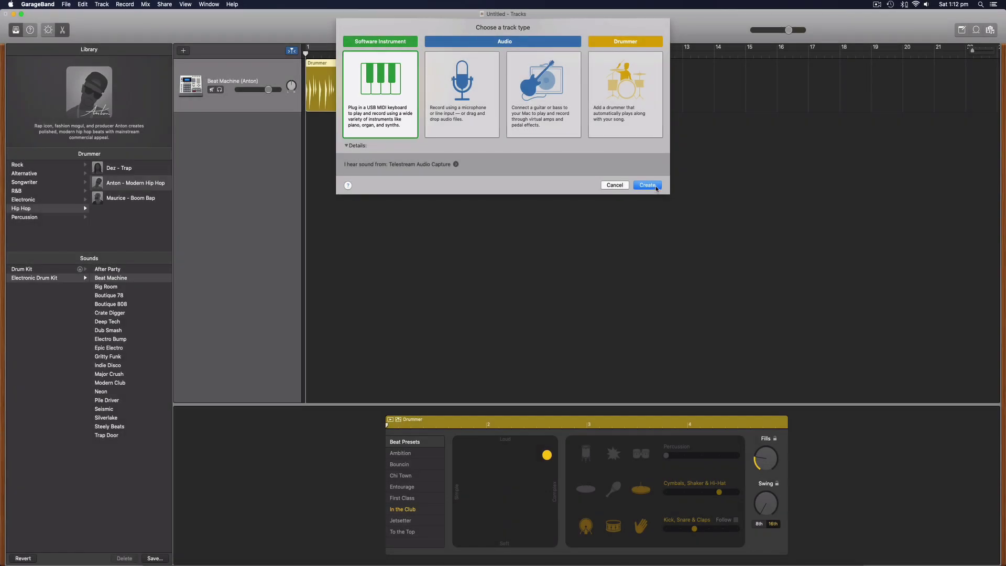
click(657, 188)
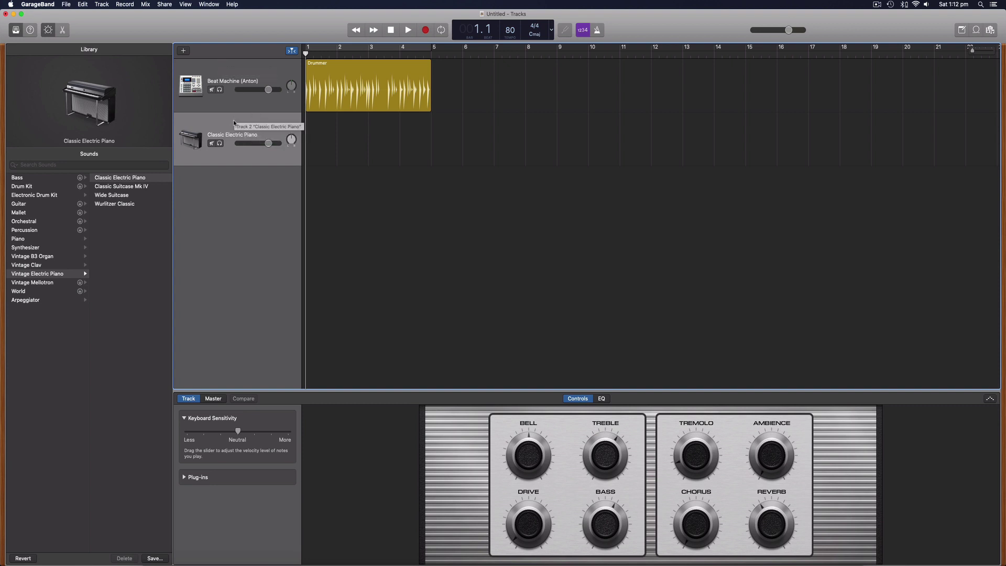
click(209, 5)
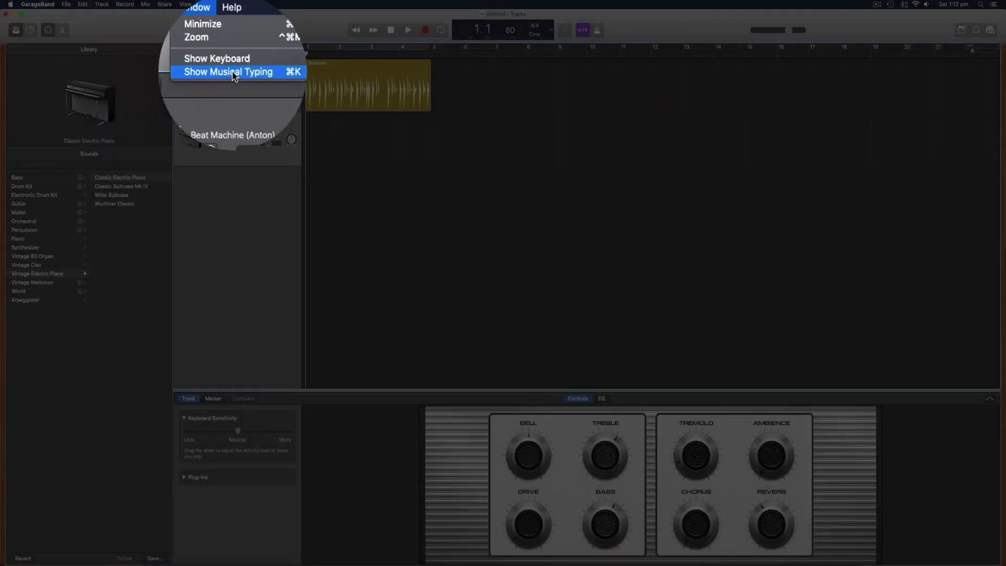
Step: Show the Musical Typing keyboard and play a few test notes on the electric piano
click(234, 46)
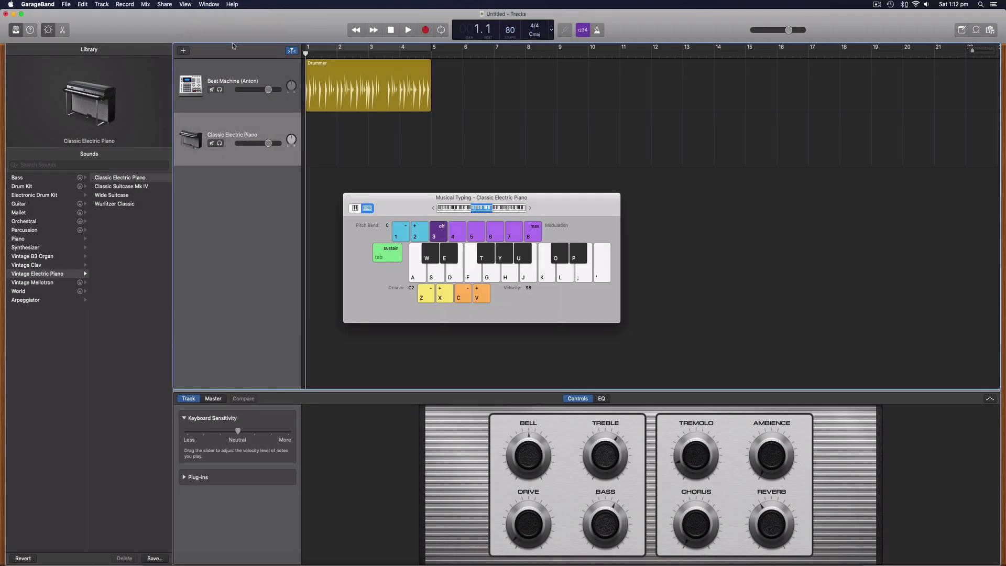
click(418, 277)
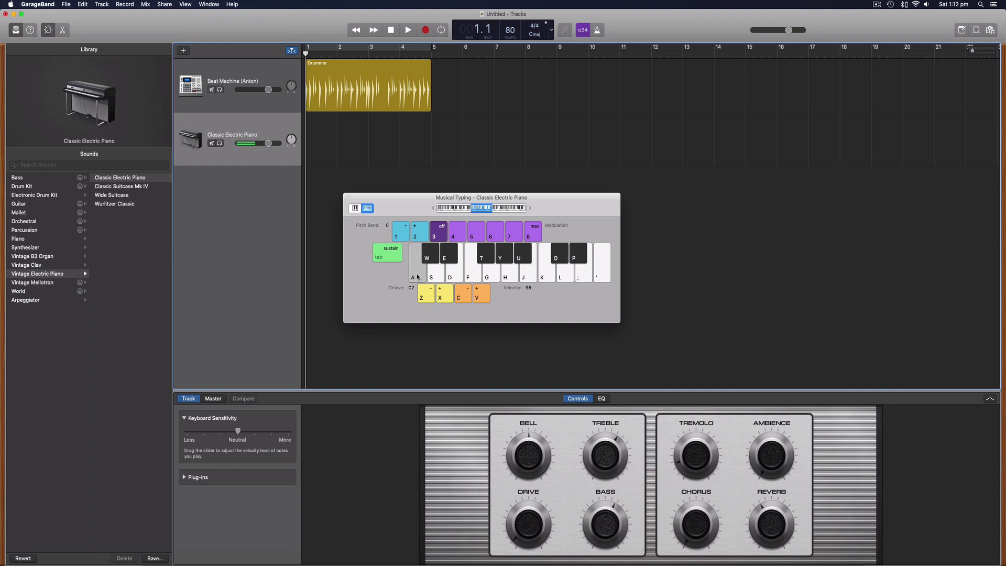
click(447, 258)
click(493, 276)
key(f)
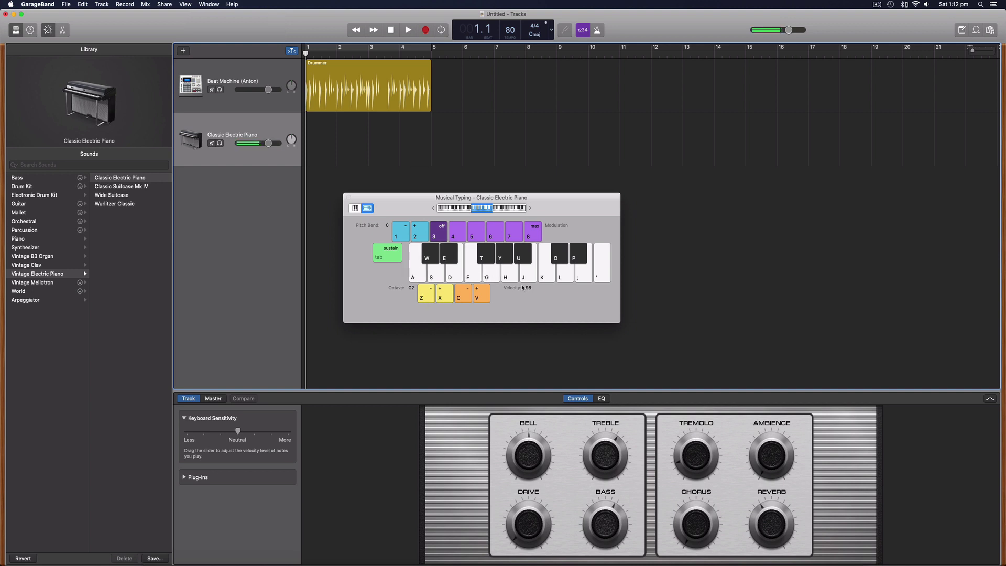
Step: Practise playing a Cm7 chord on the Musical Typing keys
key(s)
key(e)
key(a)
key(e)
key(g)
key(u)
key(a)
key(g)
Step: Record alternating Cm7 and F chords, close Musical Typing, and adjust the piano region length
click(426, 30)
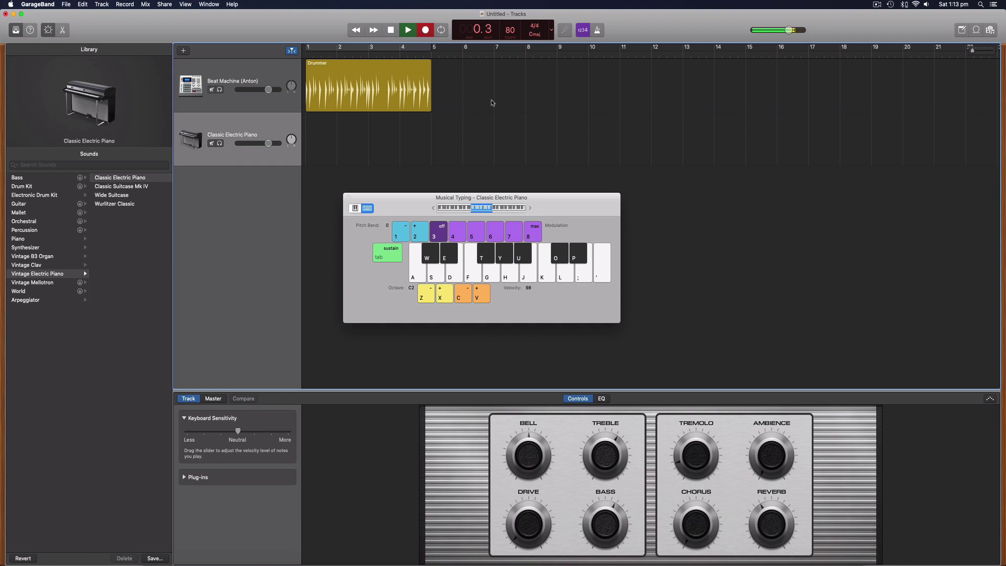
key(a+e+g+u)
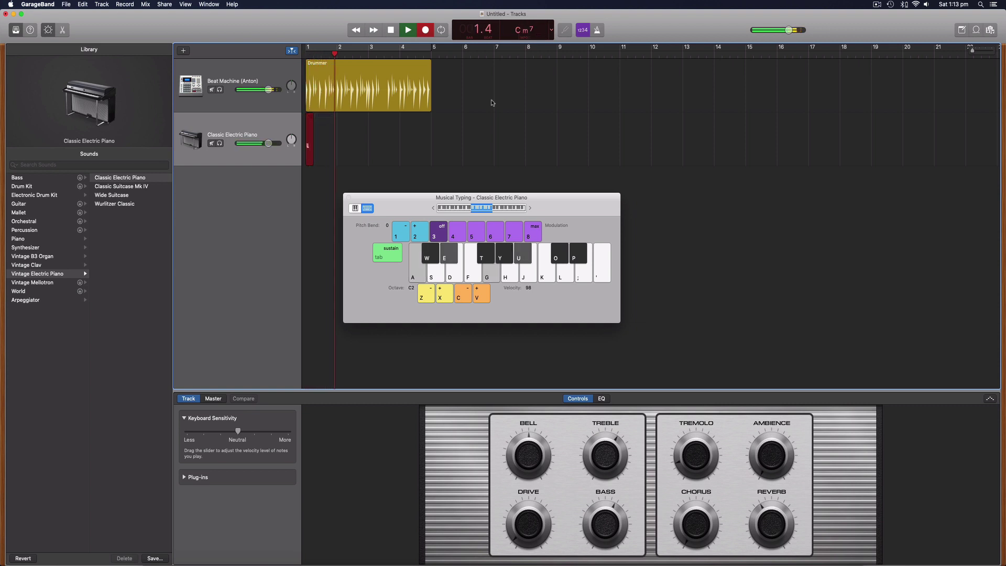
key(a+f)
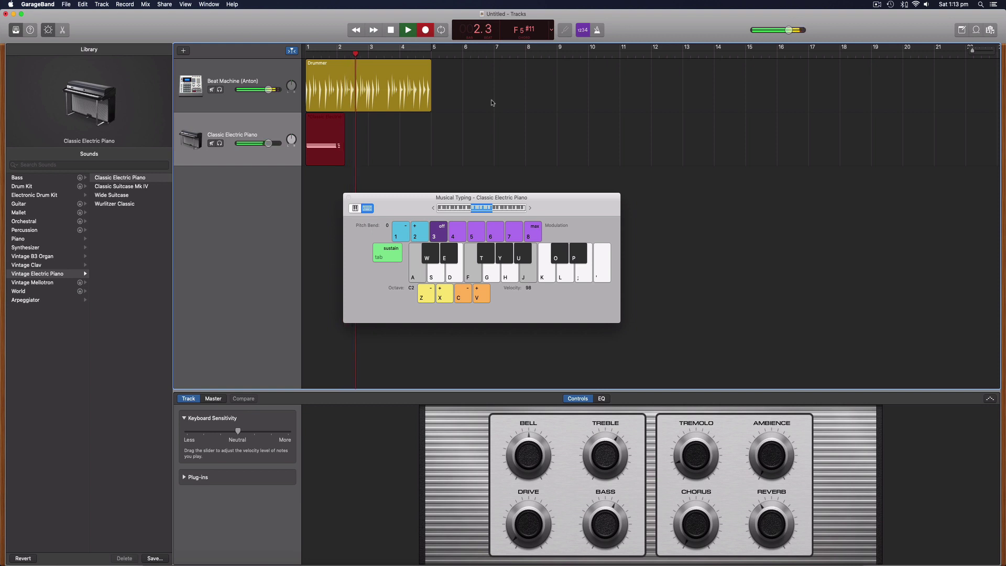
key(a+e+g+u)
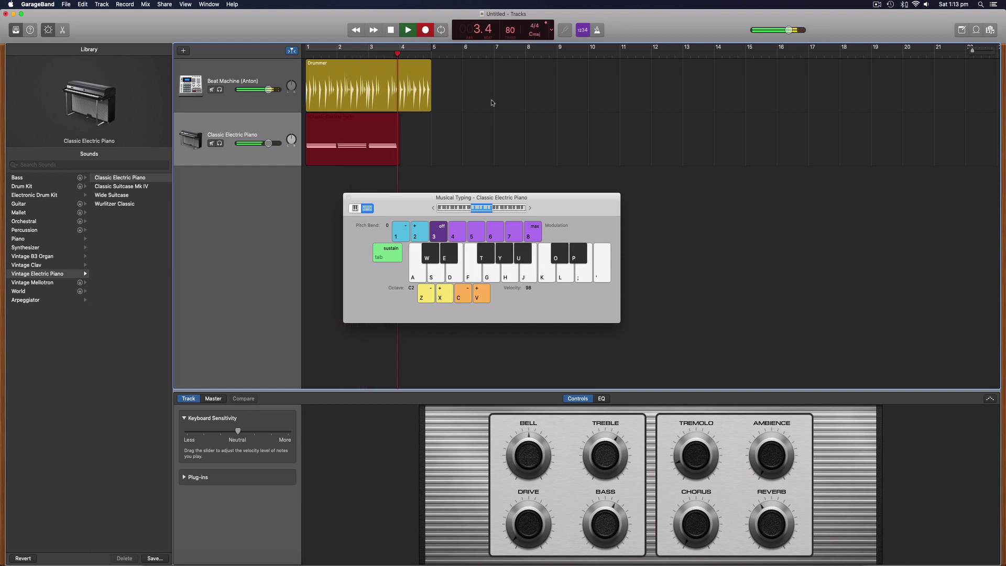
key(f)
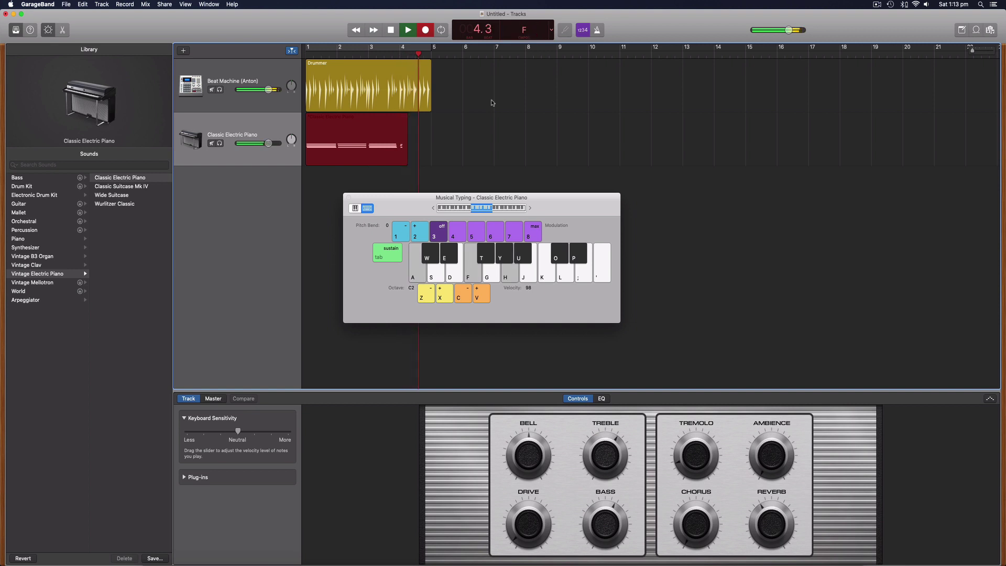
key(space)
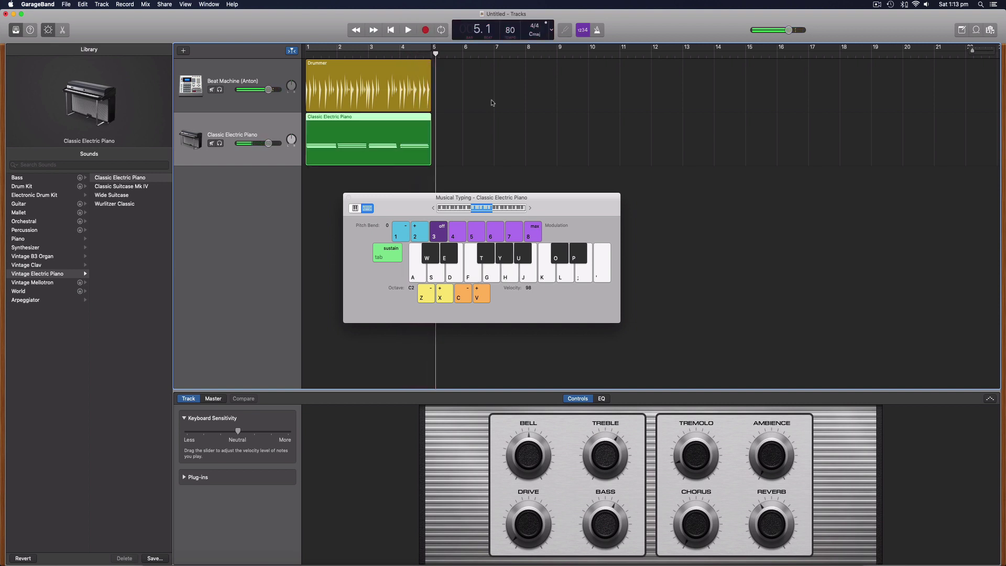
click(349, 198)
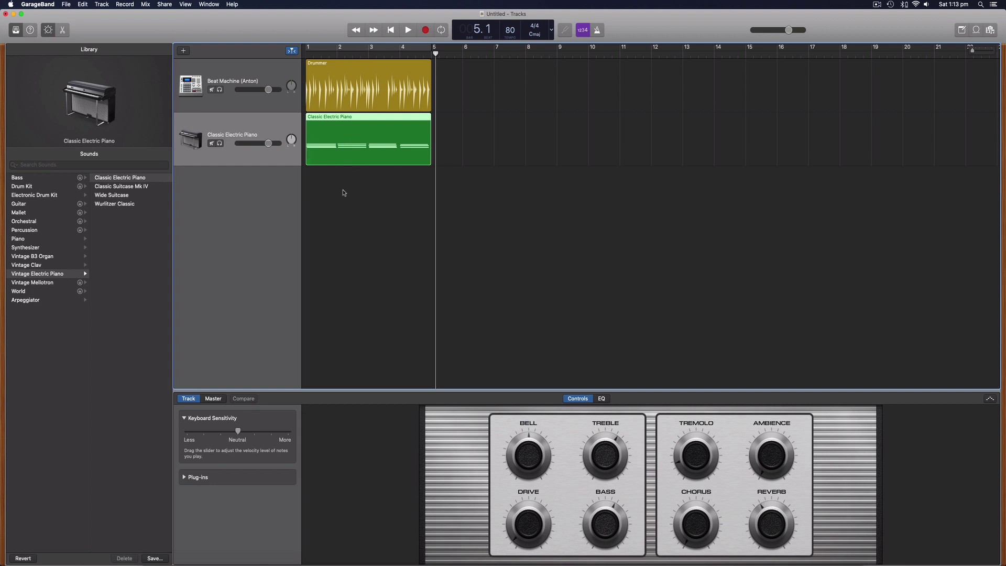
mouse_move(431, 162)
mouse_down()
mouse_move(511, 164)
mouse_move(400, 164)
mouse_move(472, 168)
mouse_move(430, 164)
mouse_up()
Step: Open the piano region in the Piano Roll and select the first chord's notes
double_click(373, 133)
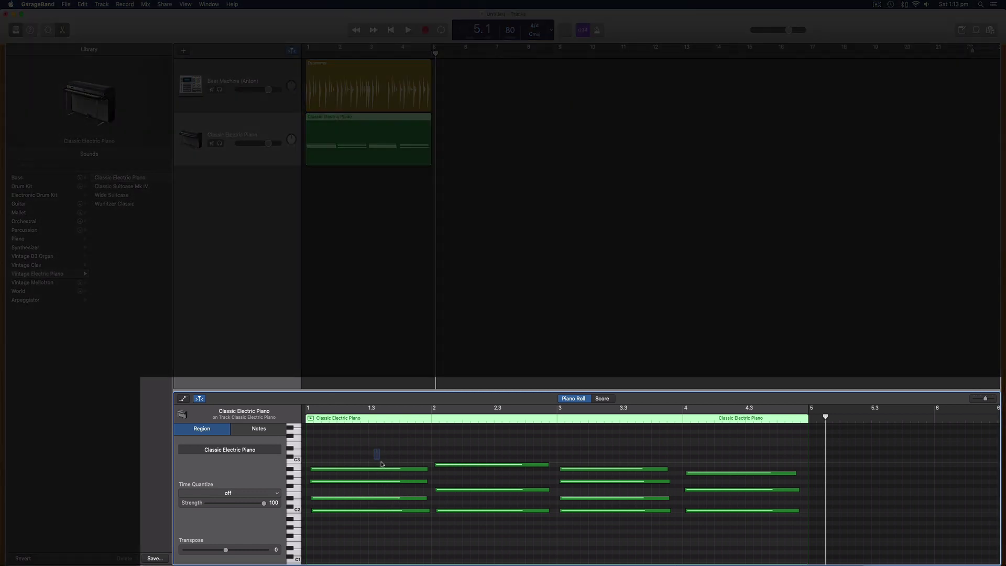
click(472, 465)
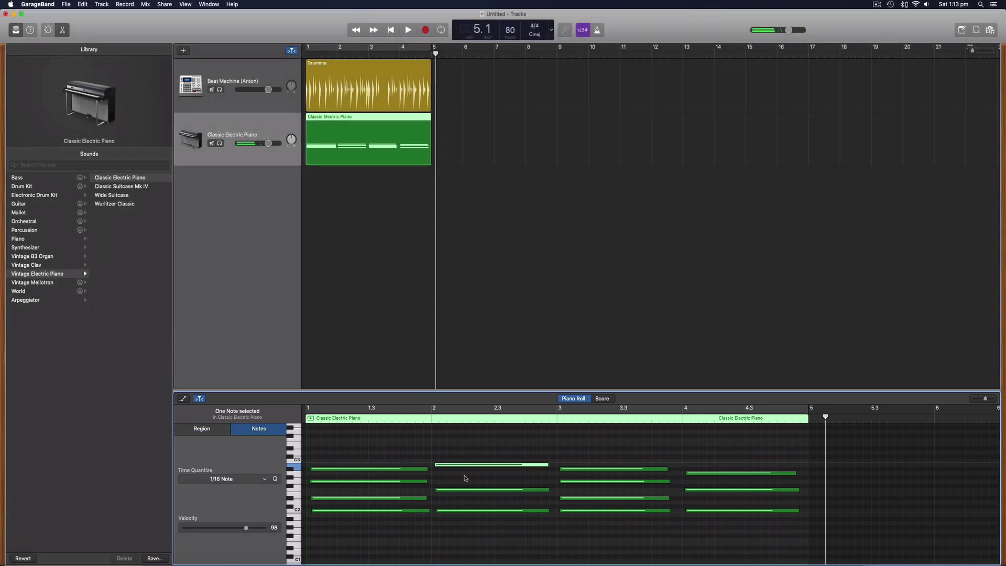
click(401, 481)
click(393, 497)
click(350, 469)
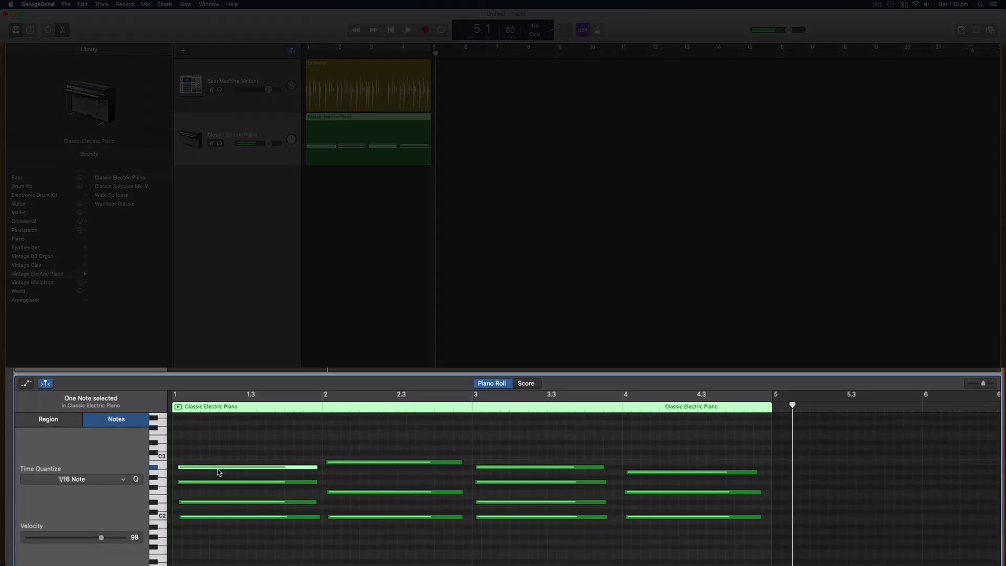
Step: Move the A#2, C2 and other first-chord notes to the region start
mouse_move(219, 468)
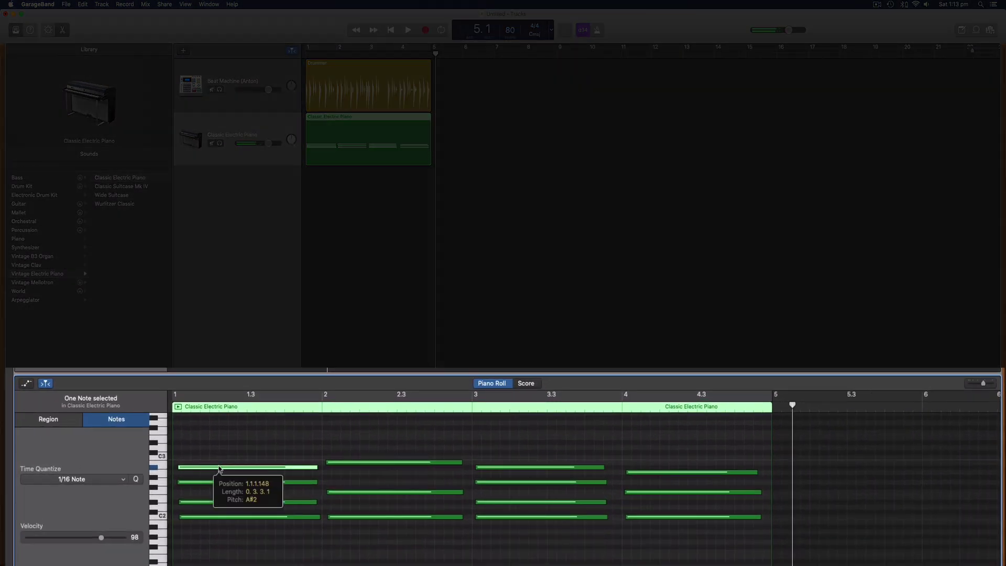
drag(219, 469, 220, 470)
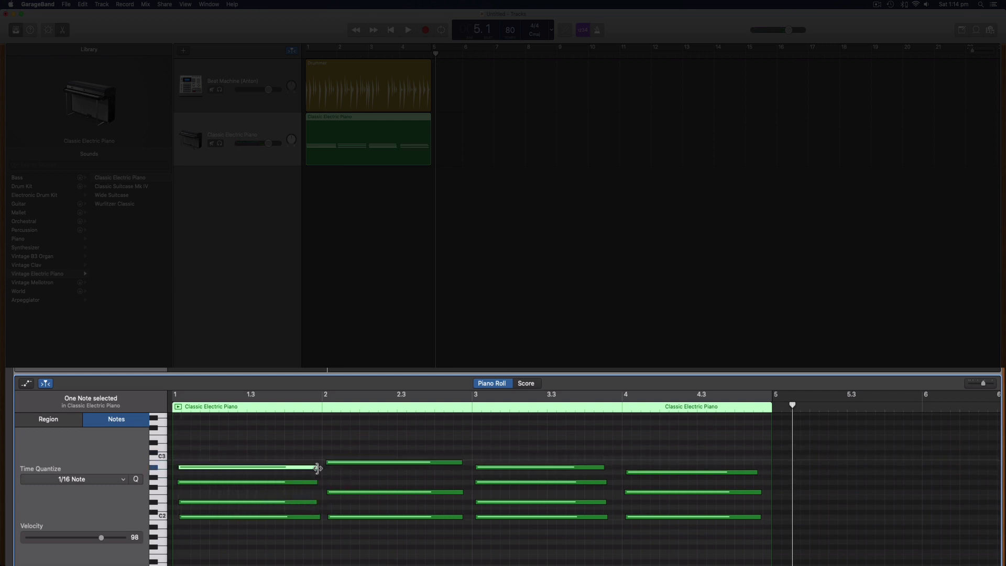
mouse_move(317, 468)
mouse_down()
mouse_move(272, 469)
mouse_move(317, 470)
mouse_up()
drag(253, 470, 224, 520)
click(232, 503)
click(225, 518)
click(221, 521)
Step: Select the first chord's notes together, then lower the top bar-2 note to A2
drag(306, 499, 353, 476)
click(361, 511)
click(367, 492)
click(364, 476)
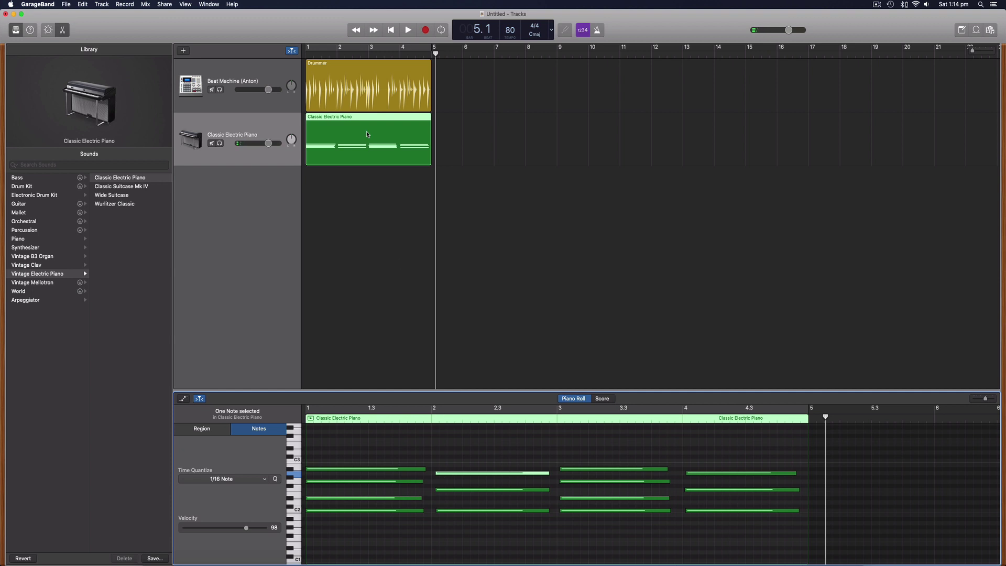
Step: Play back the chords, then snap the bar-2 and bar-4 chord notes onto their bar lines
click(317, 50)
key(space)
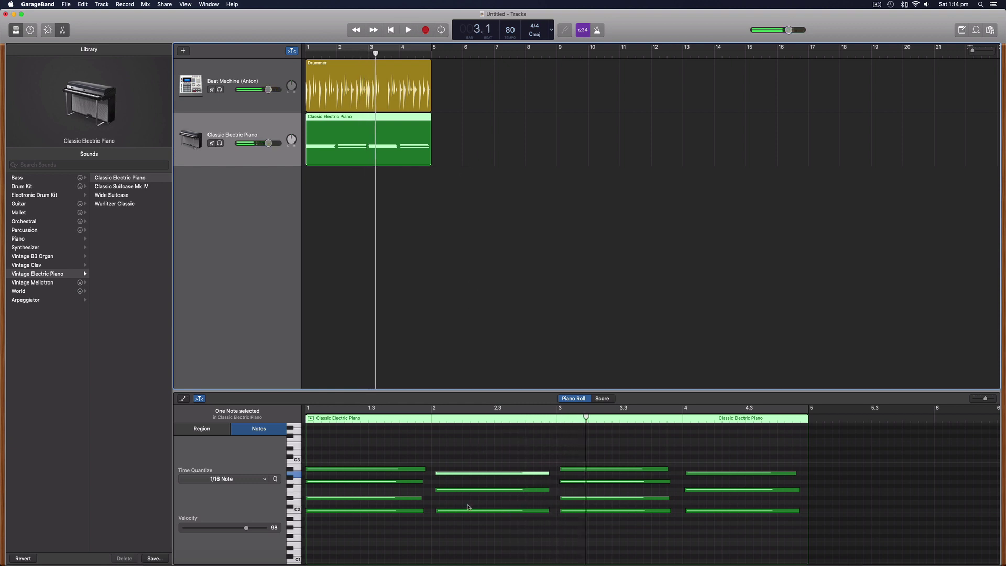
drag(466, 512, 460, 514)
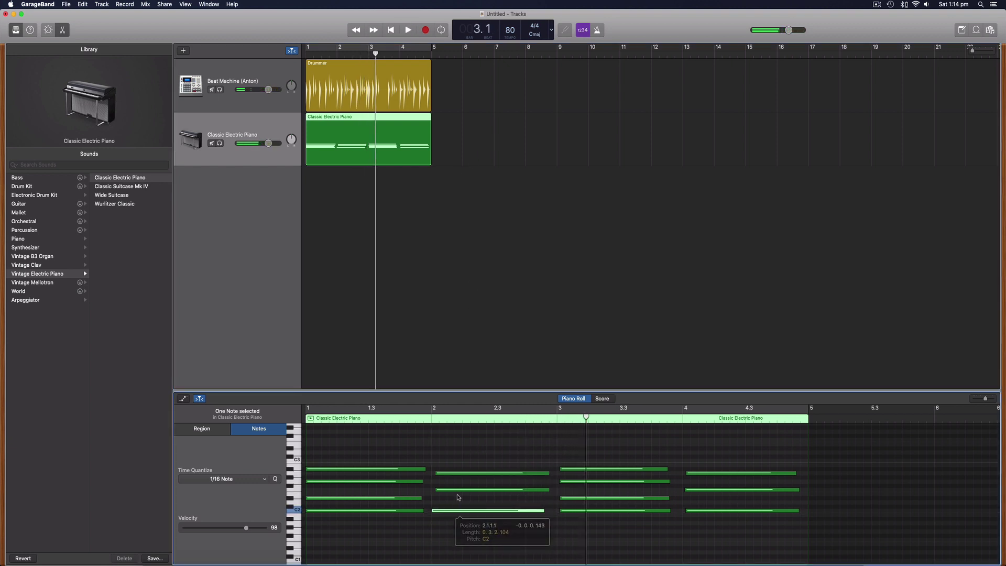
click(458, 491)
drag(458, 491, 451, 475)
click(454, 473)
drag(570, 472, 564, 515)
drag(688, 474, 691, 513)
click(693, 513)
Step: Switch the piano track's sound from Classic Electric Piano to Steinway Grand Piano
scroll(629, 487, down, 1)
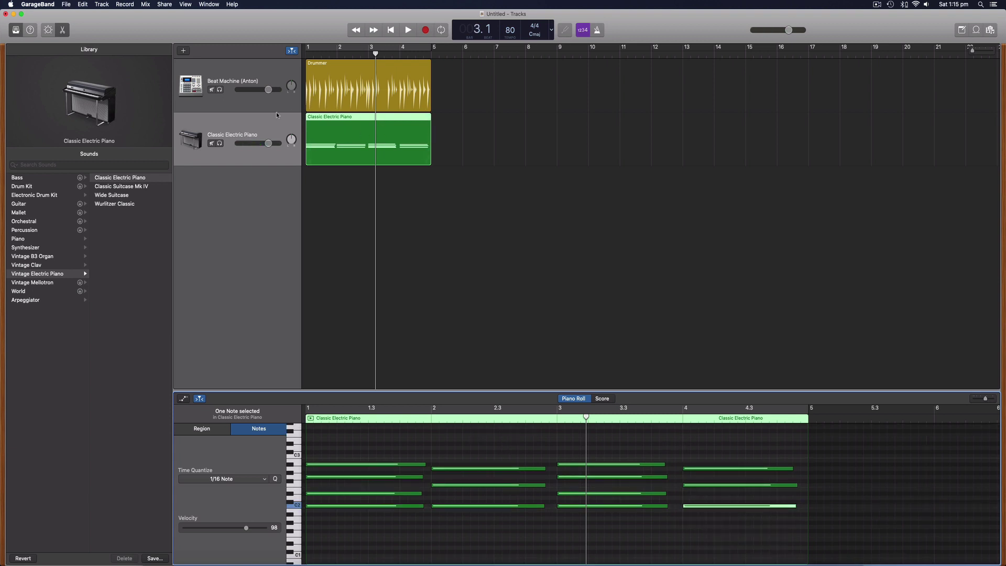
click(265, 126)
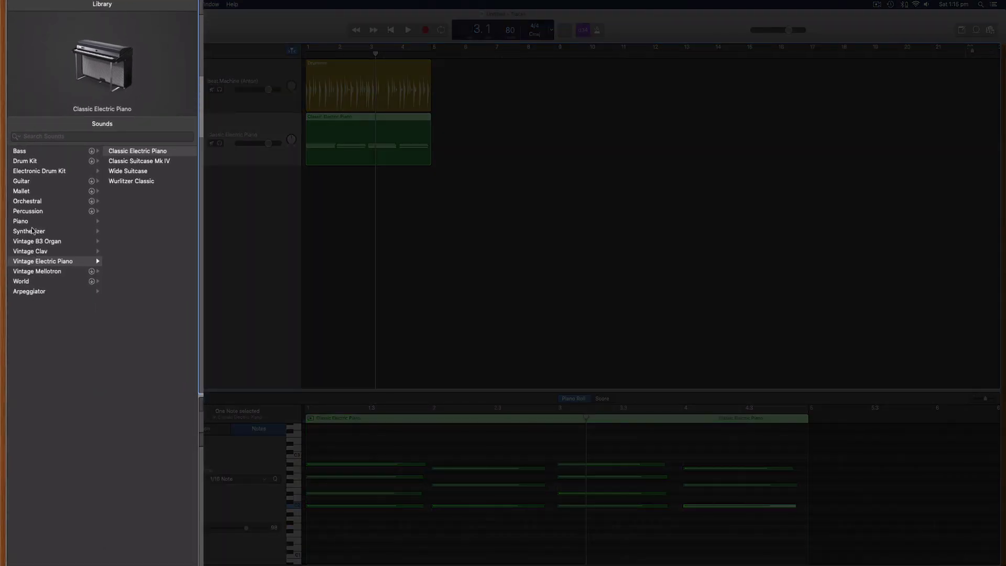
click(44, 221)
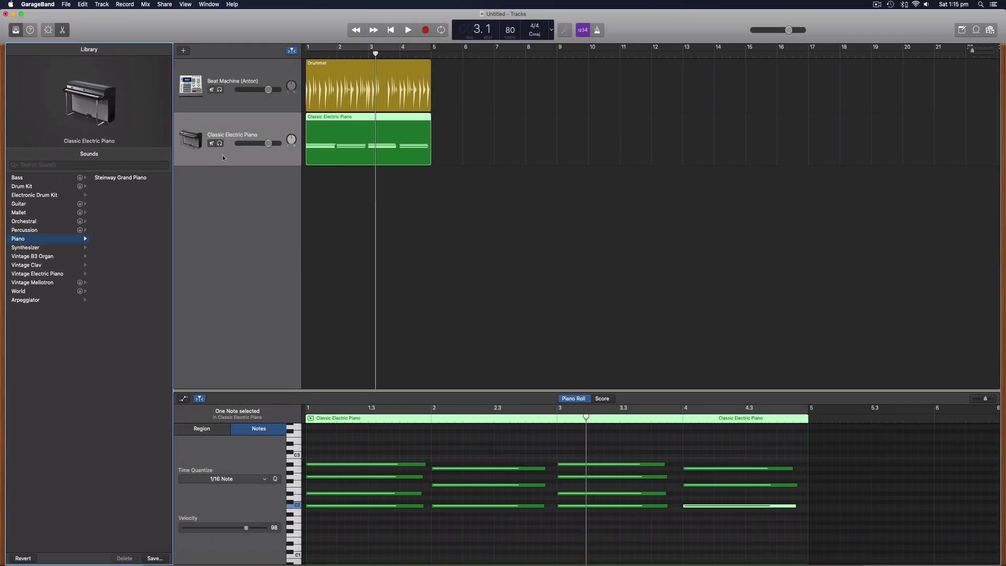
click(223, 158)
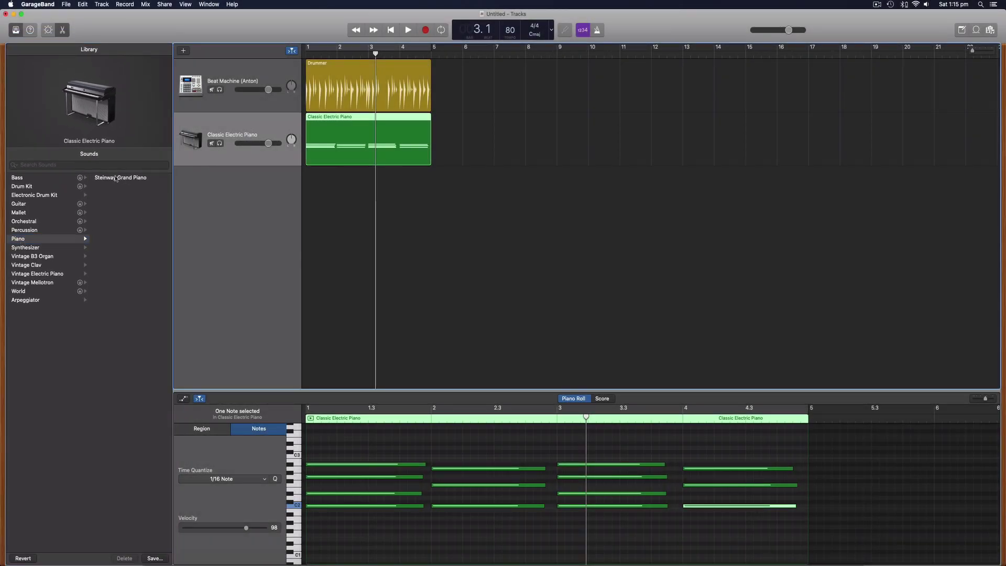
click(115, 180)
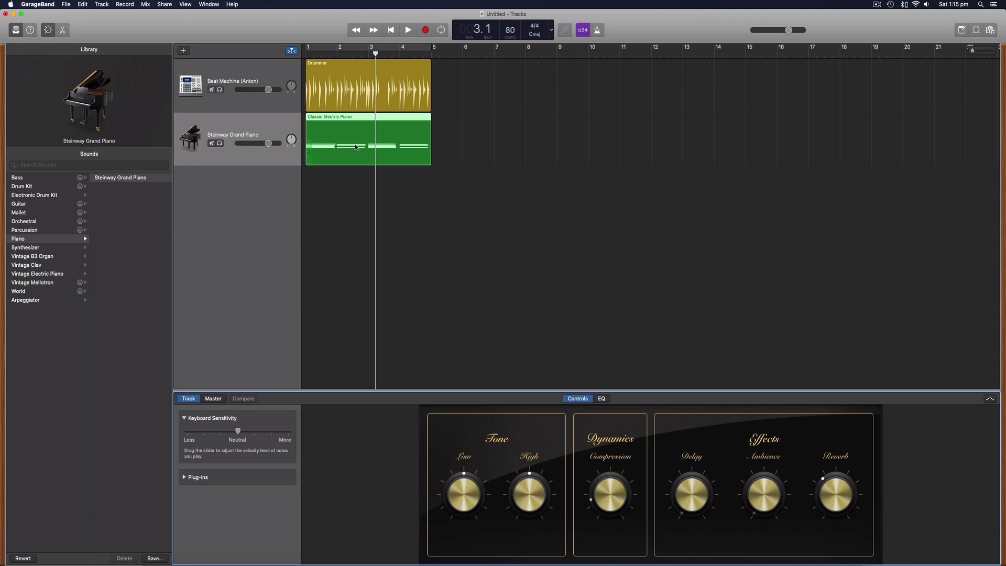
Step: Play the beat from the start to audition the Steinway piano, then stop and rewind
click(348, 52)
key(Return)
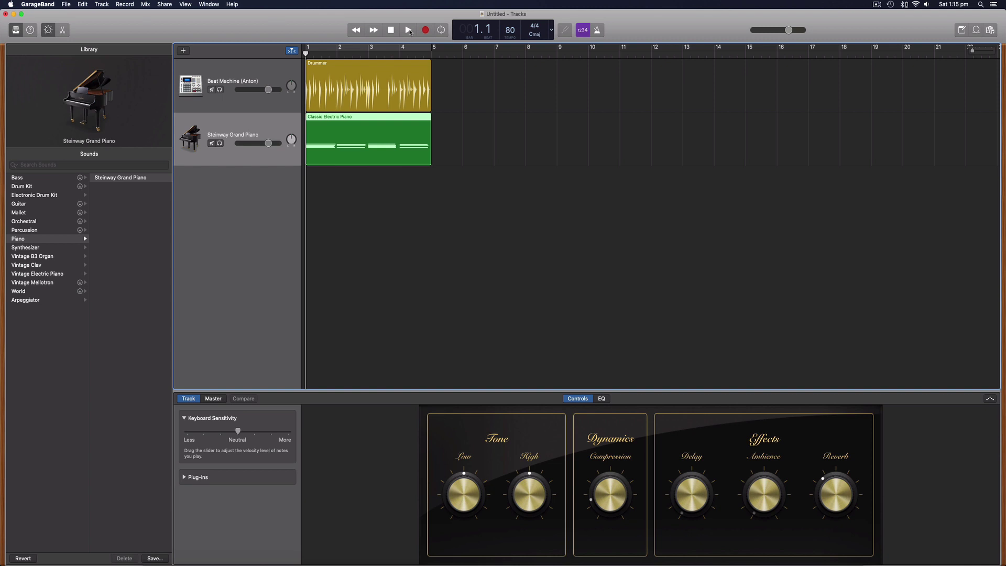
click(409, 31)
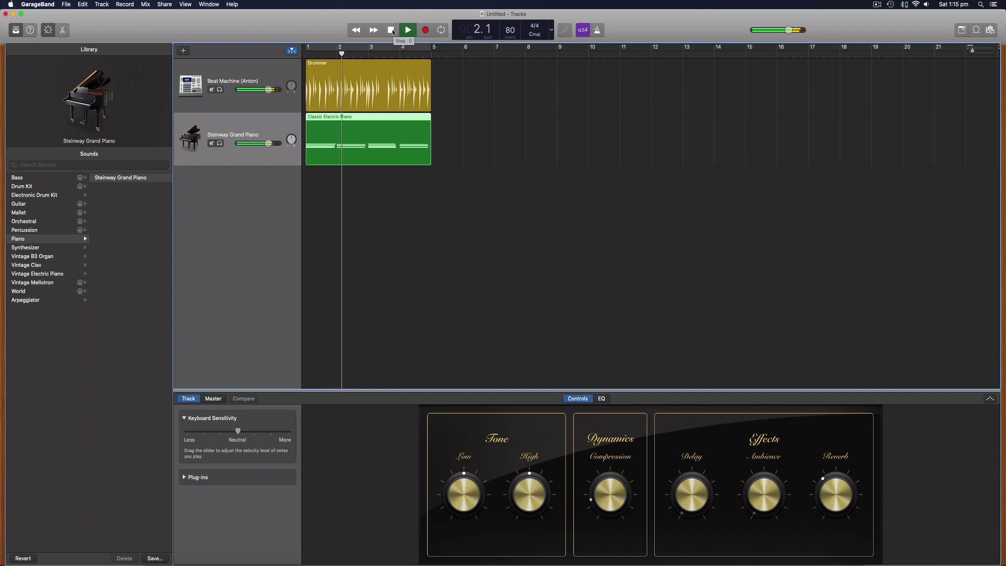
click(392, 31)
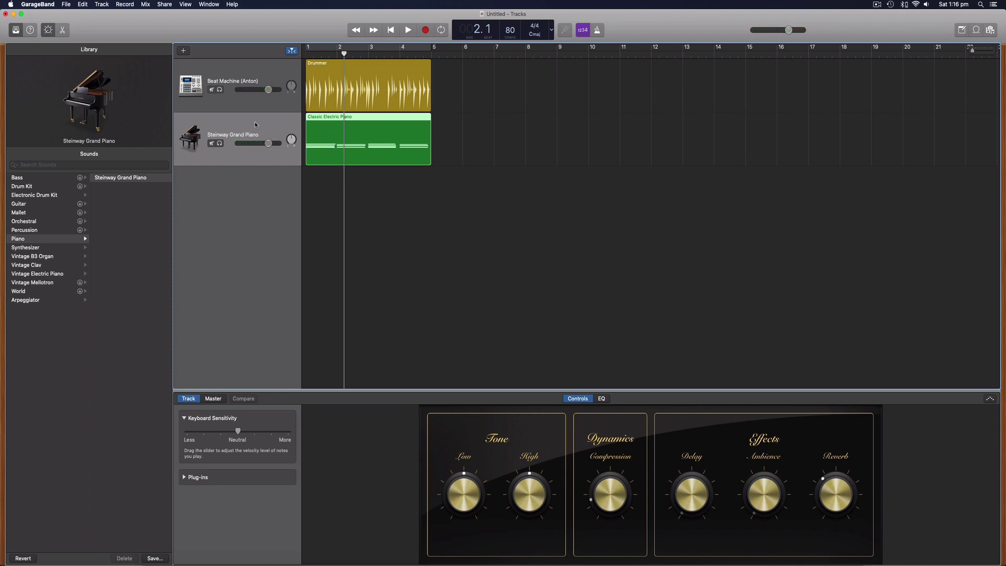
key(Return)
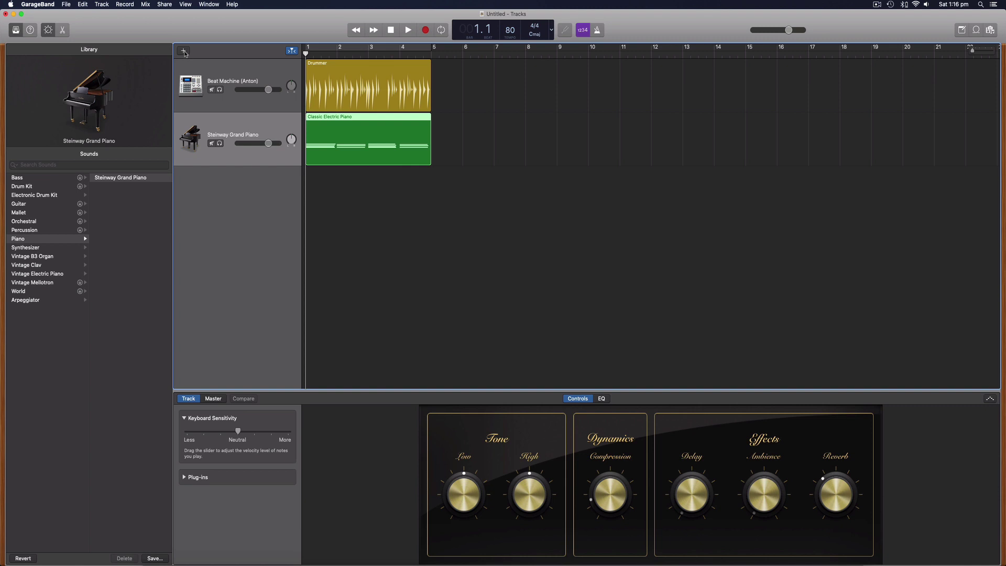
Step: Add a trial Audio 1 track using the microphone audio track type
click(184, 51)
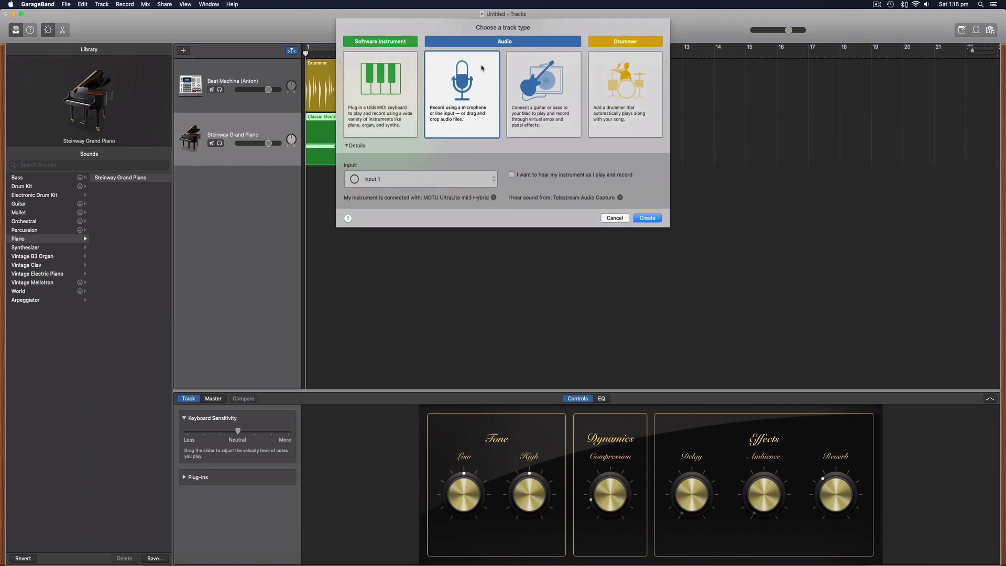
click(521, 69)
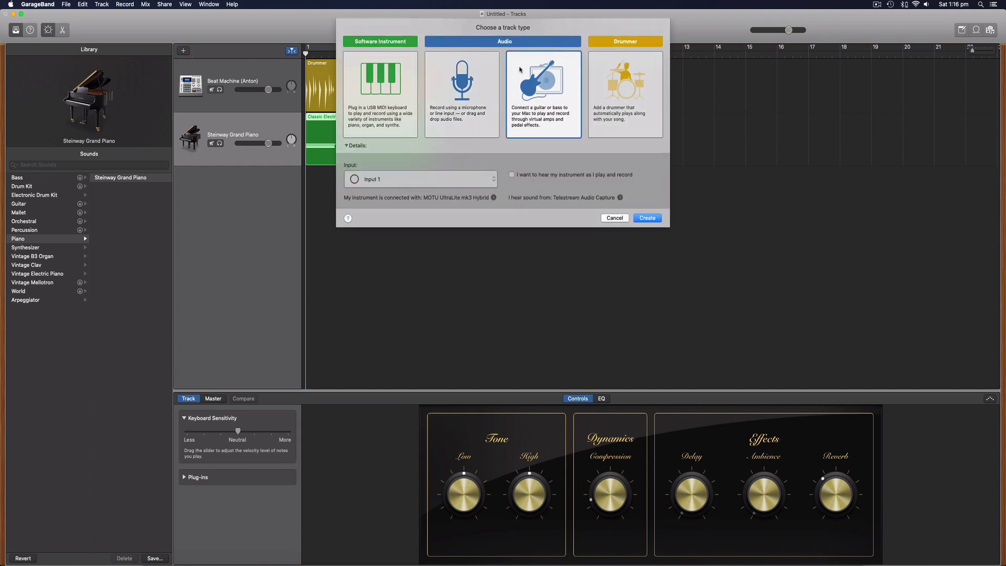
click(473, 78)
click(648, 218)
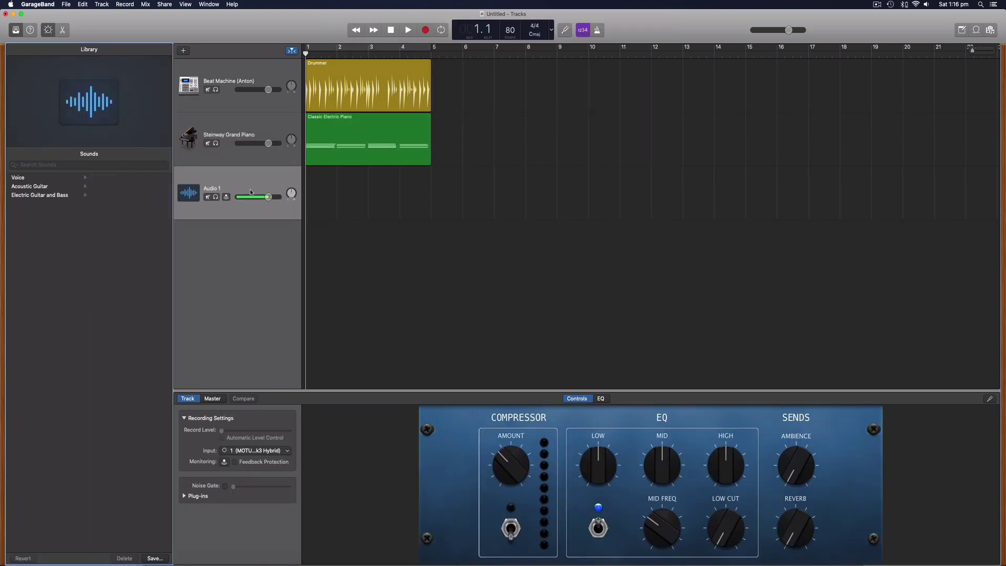
Step: Delete the Audio 1 track, leaving only the drummer and Steinway piano tracks
click(255, 183)
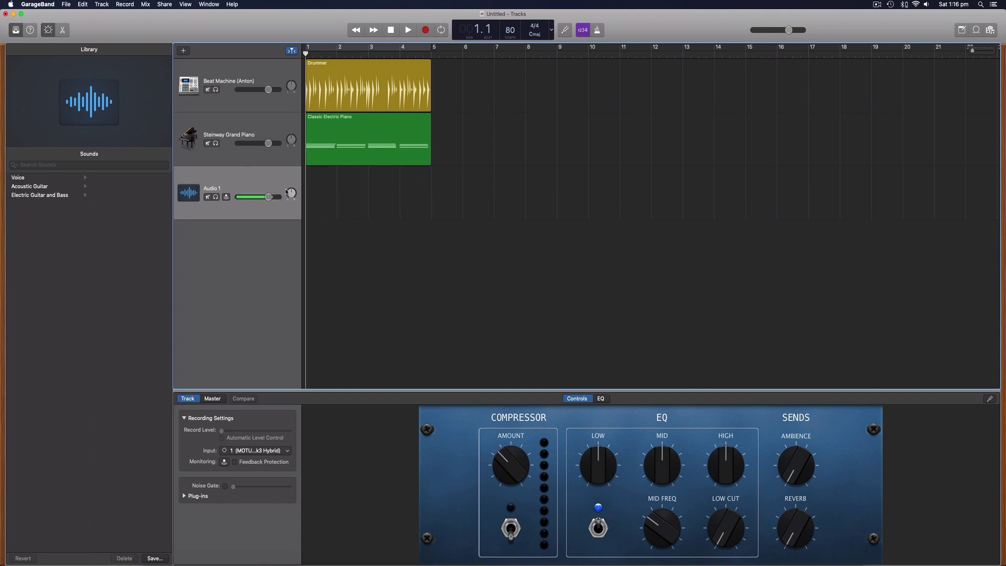
right_click(250, 178)
click(282, 220)
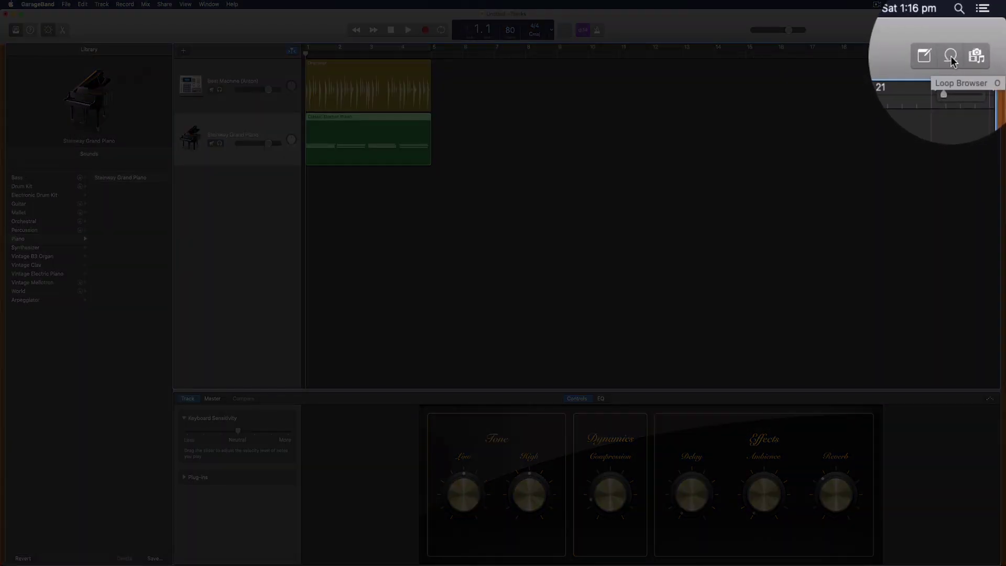
Step: Open the Loop Browser beside the tracks and scroll through its 4,889 Apple Loops
click(952, 59)
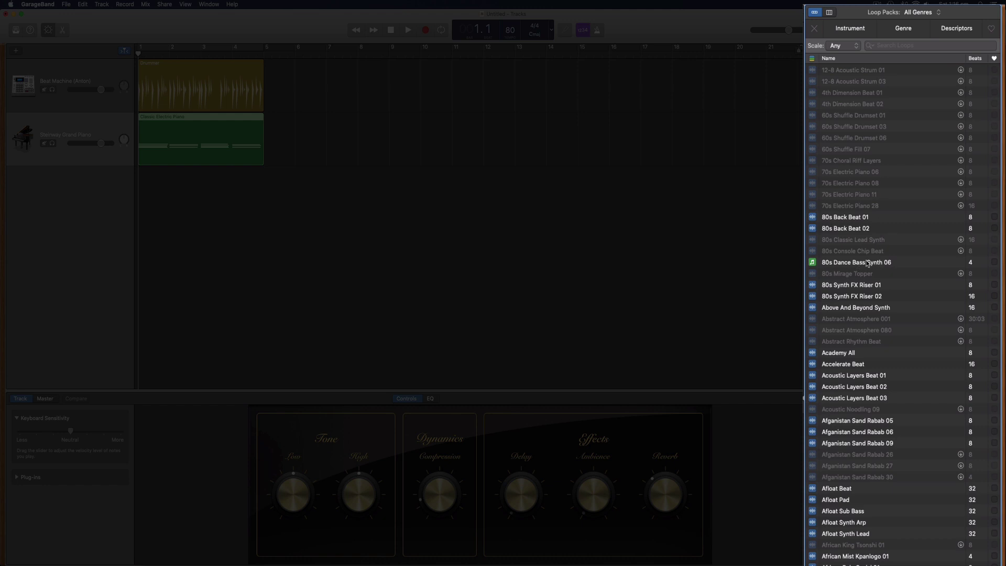
scroll(859, 233, down, 2)
scroll(933, 137, up, 2)
scroll(865, 199, down, 6)
scroll(886, 212, down, 8)
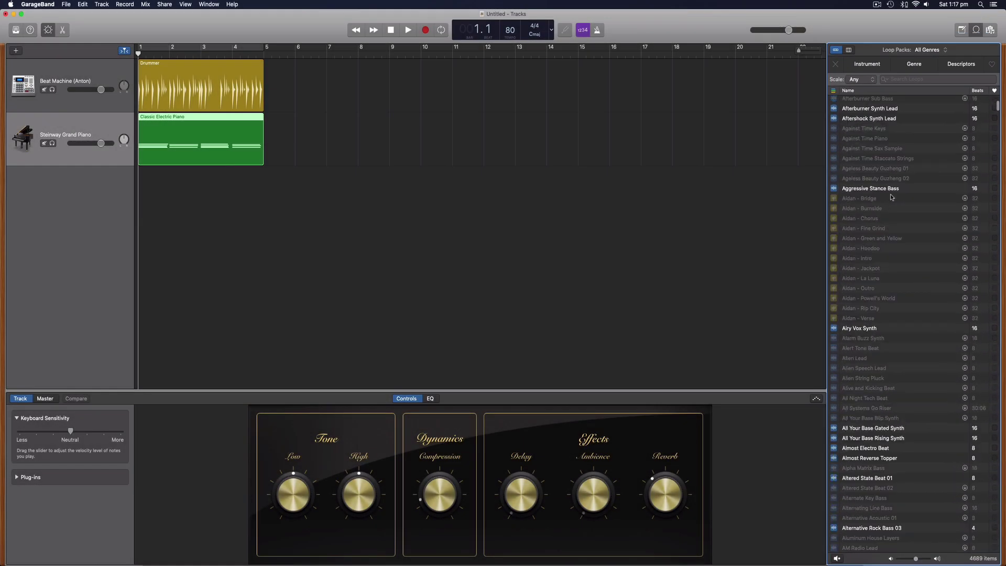
scroll(885, 220, up, 13)
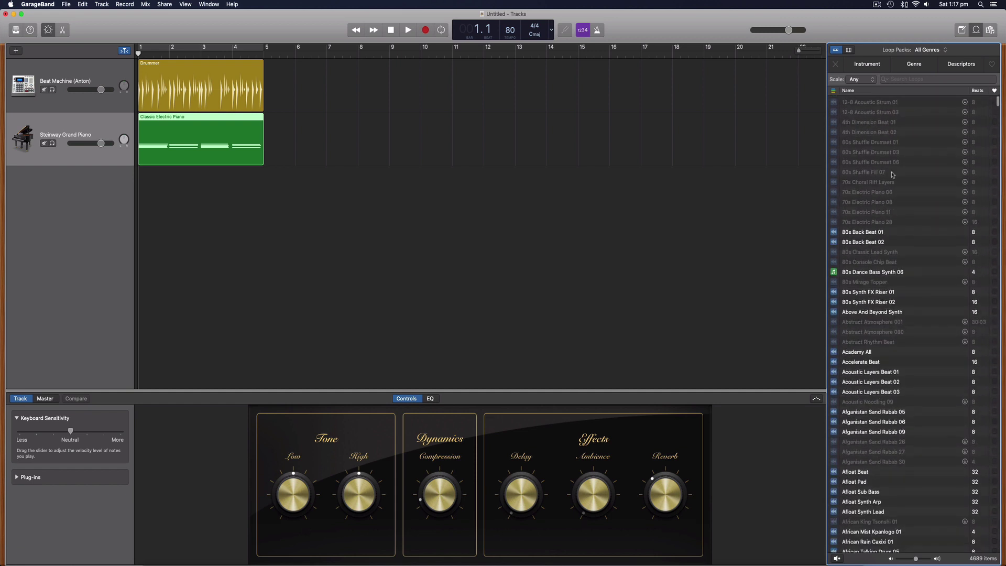
scroll(876, 261, down, 2)
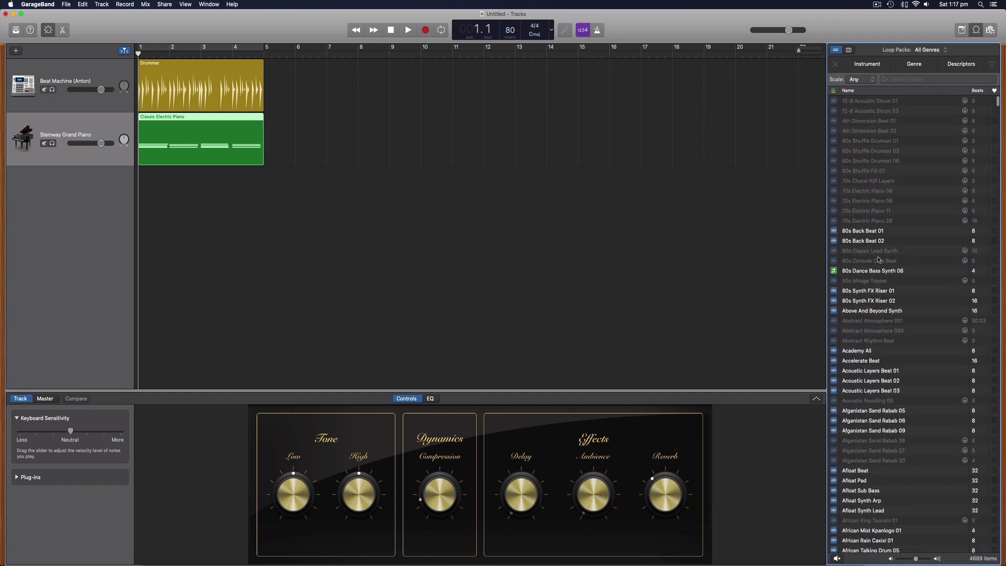
scroll(891, 264, up, 2)
scroll(882, 330, down, 10)
scroll(884, 331, up, 12)
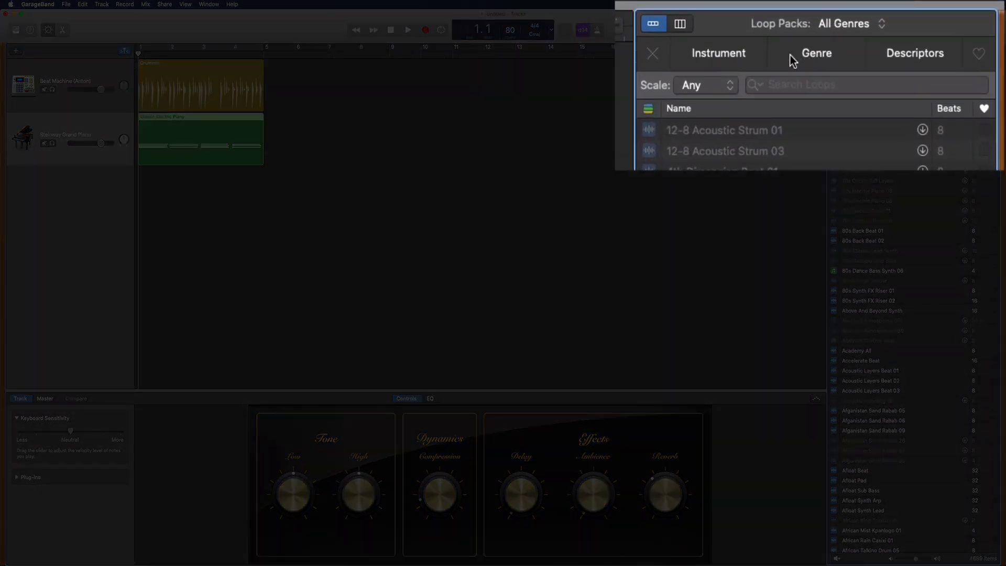
Step: Filter the loops to All Drums and the Hip Hop genre, then browse the 384 results
click(725, 57)
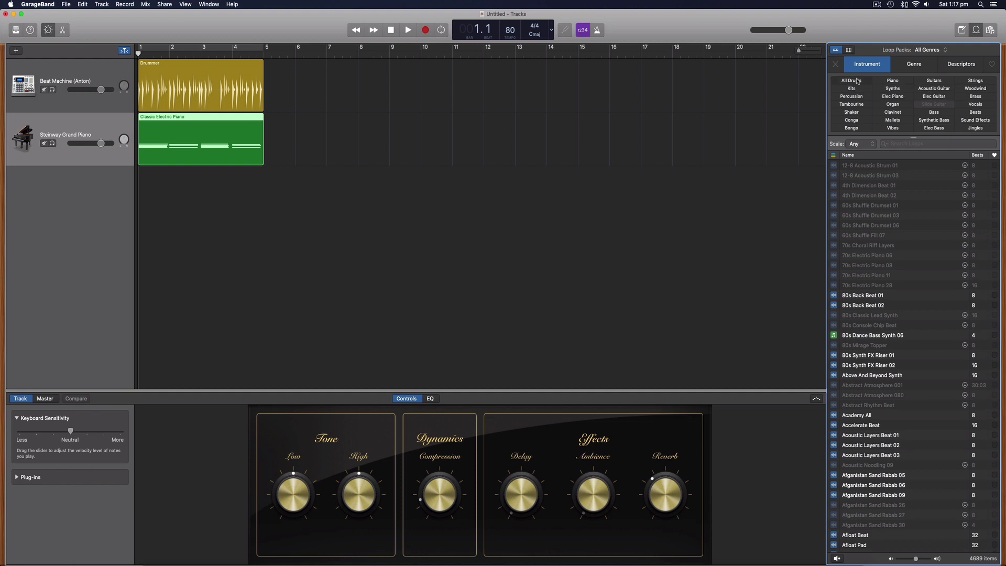
click(853, 81)
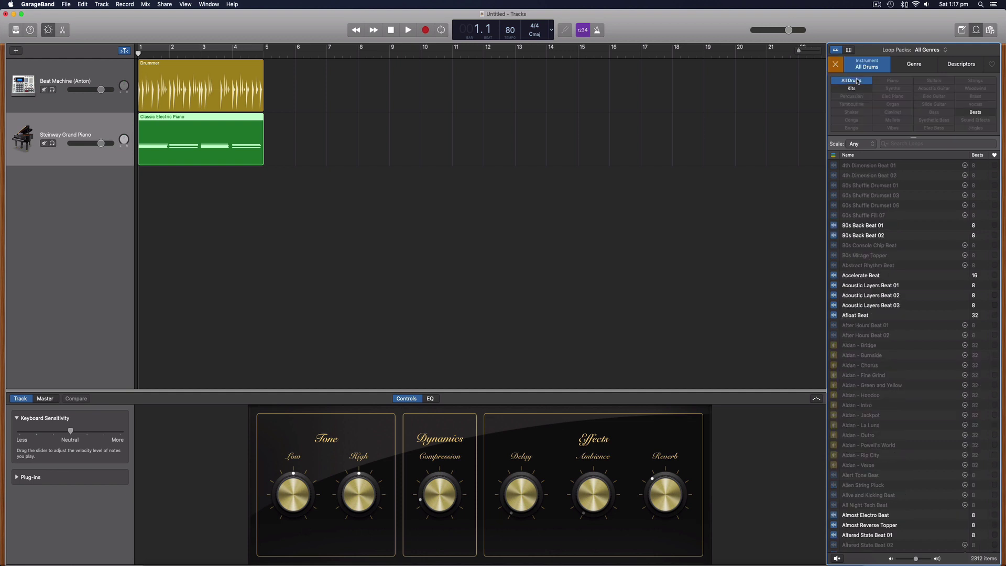
click(914, 64)
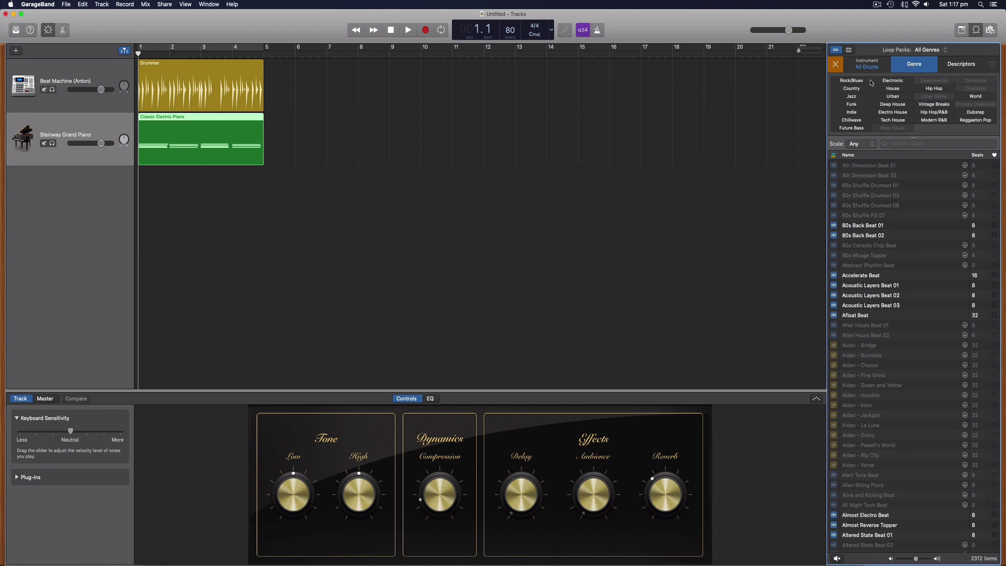
click(932, 89)
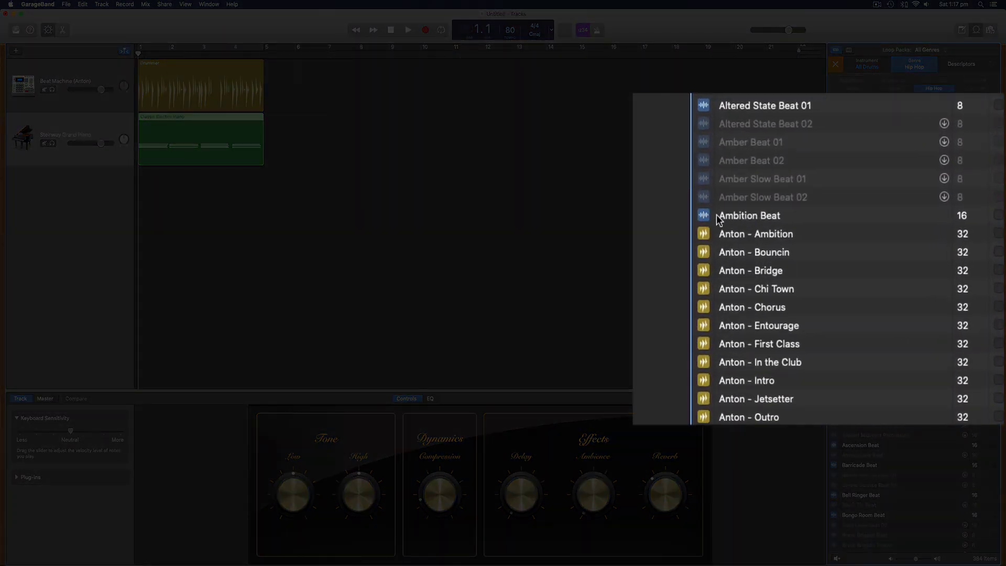
scroll(729, 253, down, 10)
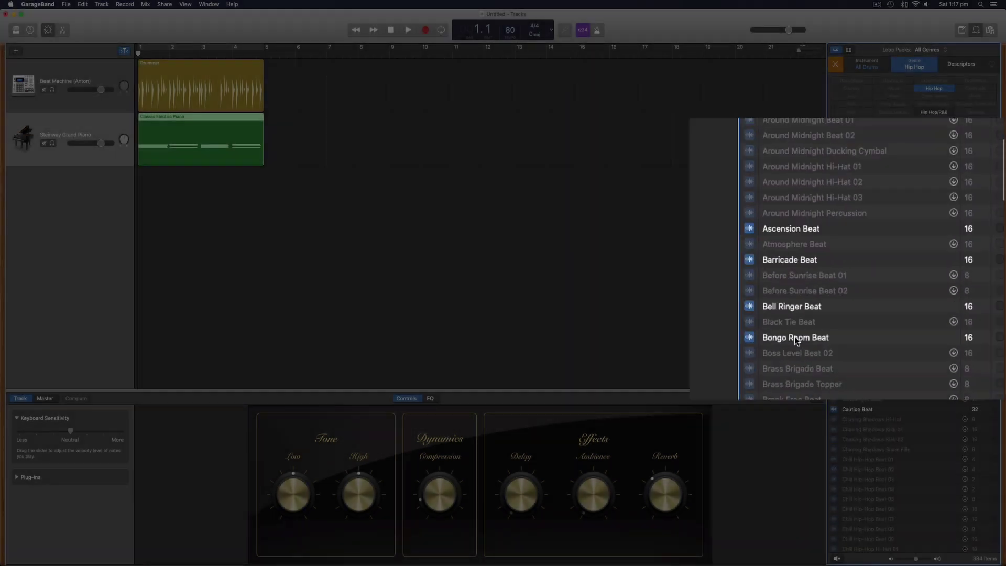
scroll(864, 313, down, 15)
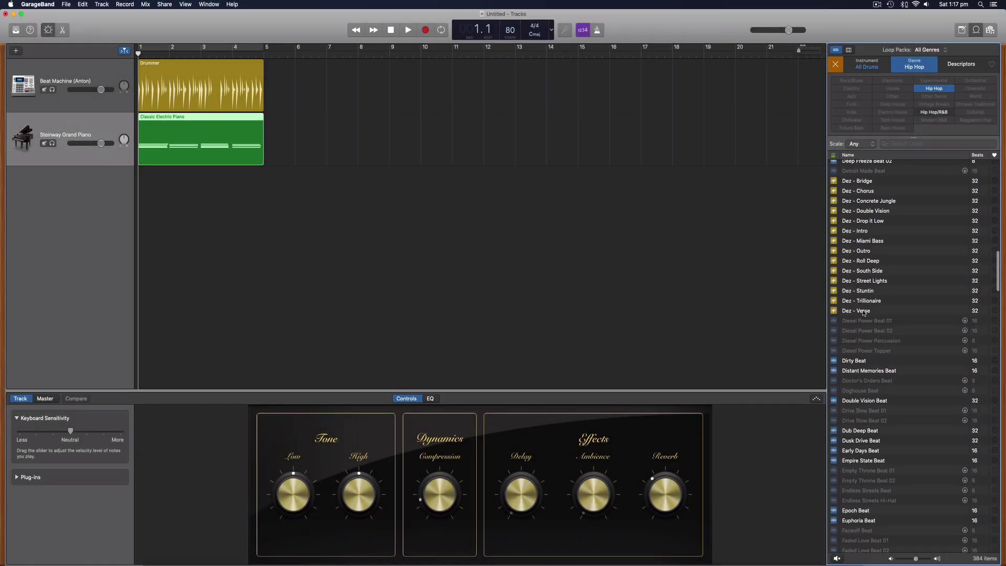
scroll(864, 313, down, 20)
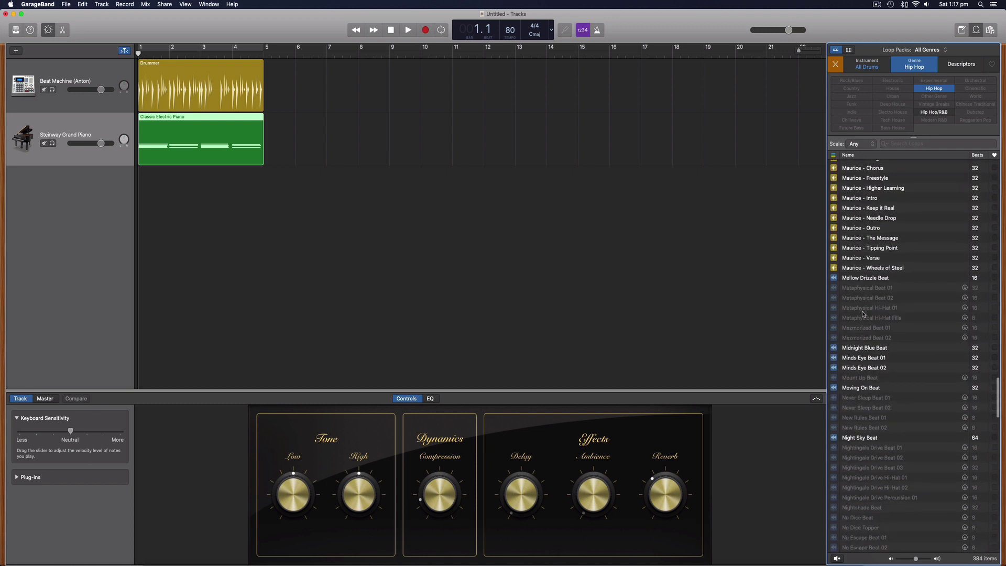
scroll(864, 314, down, 20)
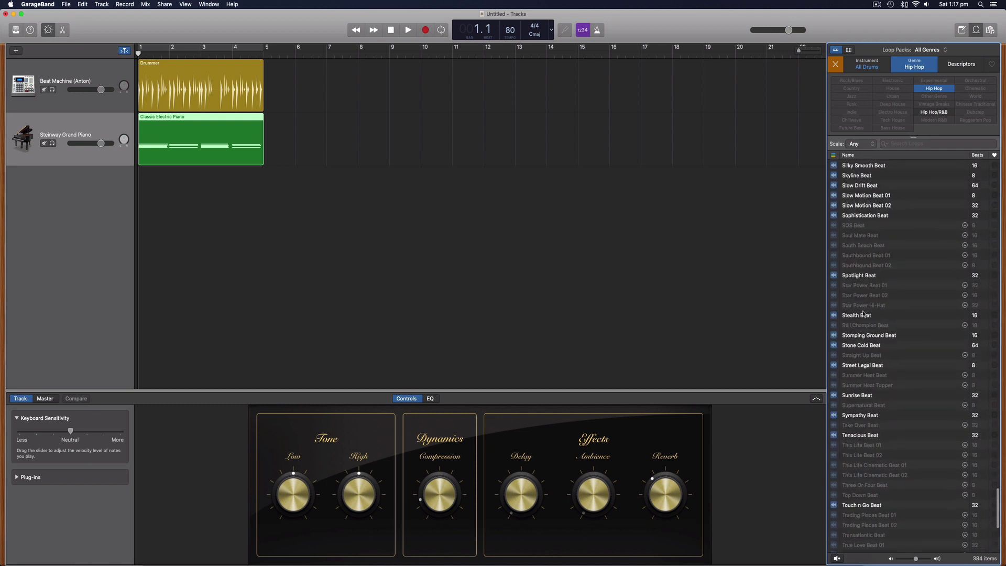
scroll(863, 314, up, 20)
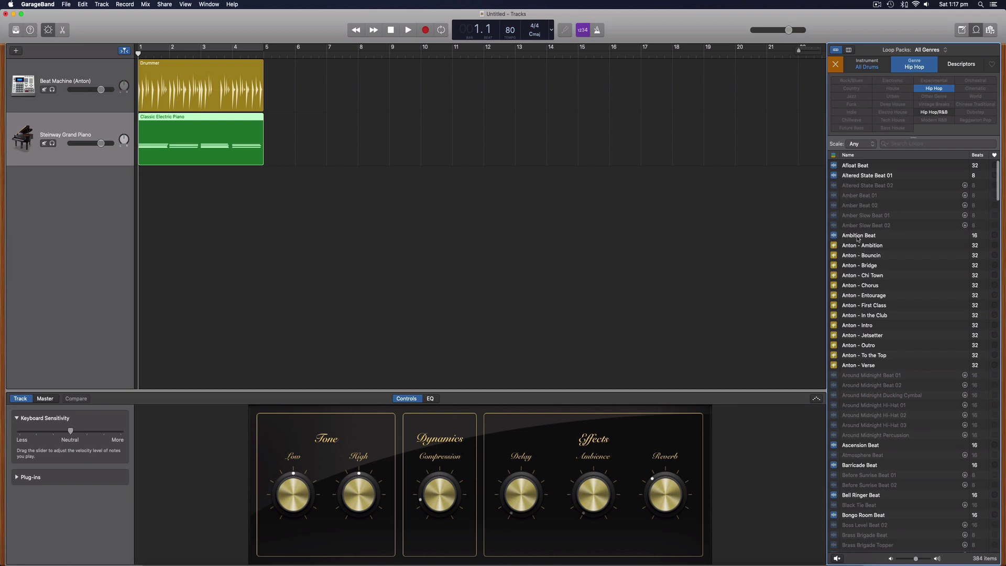
Step: Preview Ambition Beat, then drag it in as a new track starting at bar 1
click(856, 237)
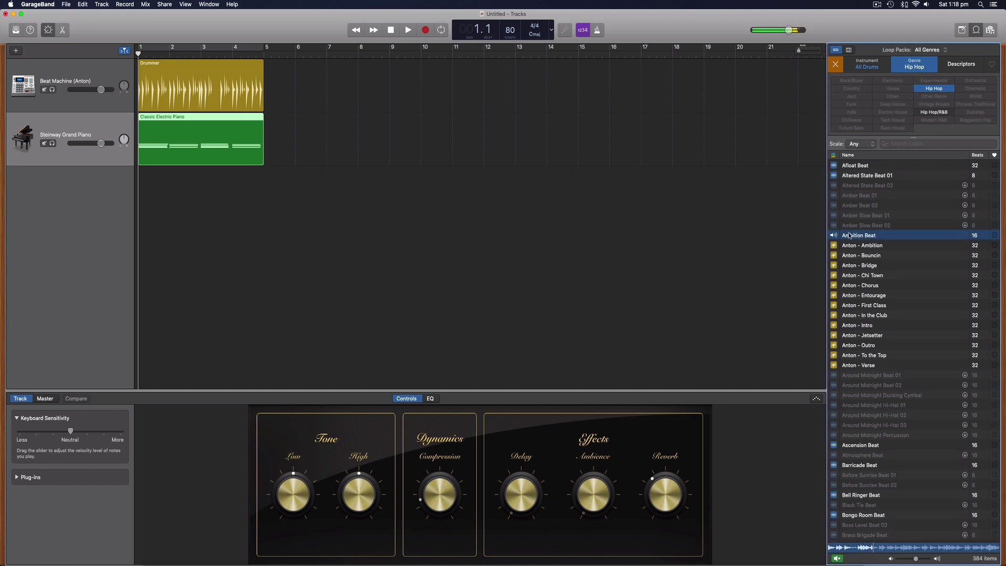
click(850, 236)
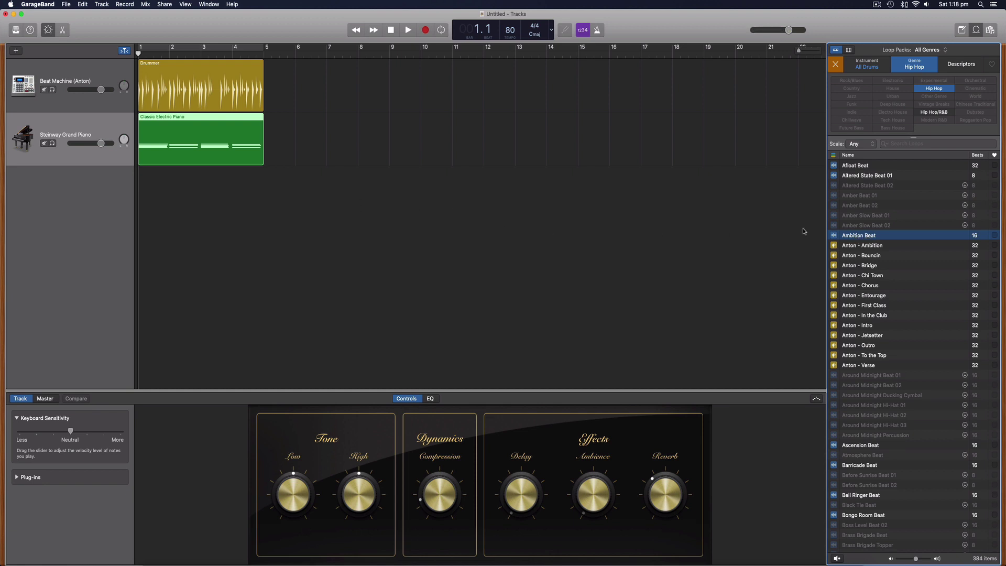
drag(828, 237, 289, 238)
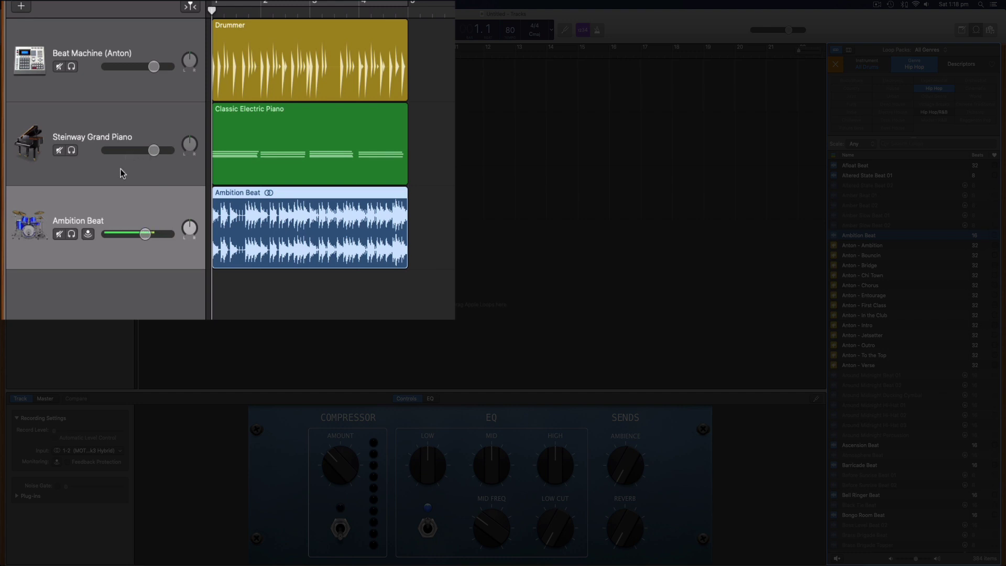
Step: Lower the drummer volume and the Ambition Beat volume to about -6.2 dB, then play to check
click(121, 169)
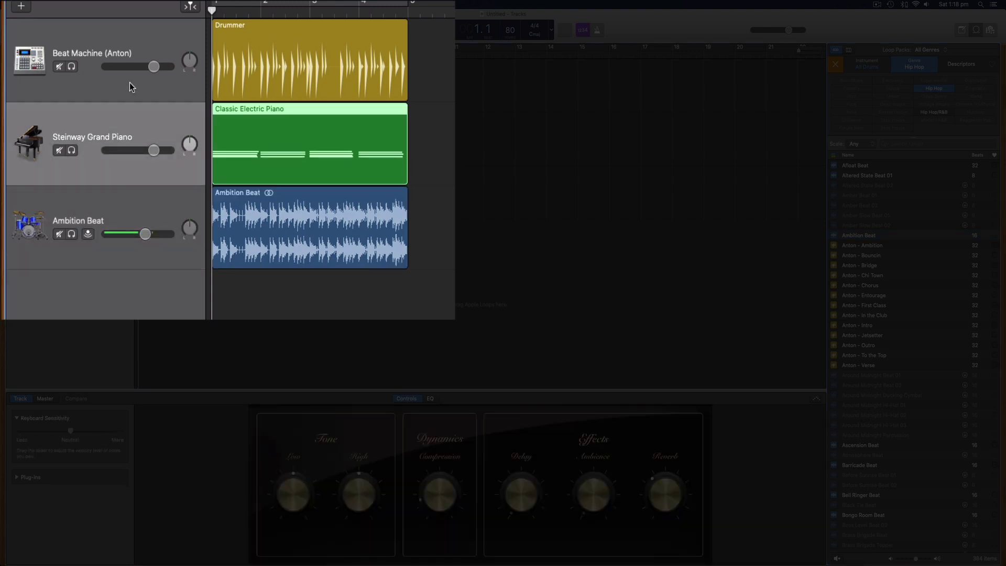
click(152, 67)
mouse_move(147, 67)
mouse_down()
mouse_move(134, 67)
mouse_move(158, 68)
mouse_move(149, 67)
mouse_up()
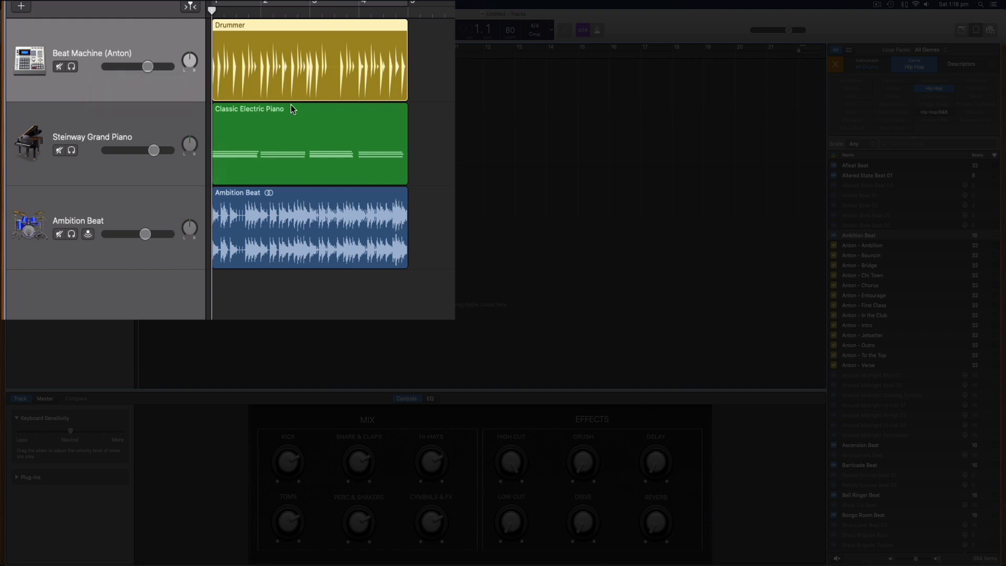
drag(146, 234, 139, 234)
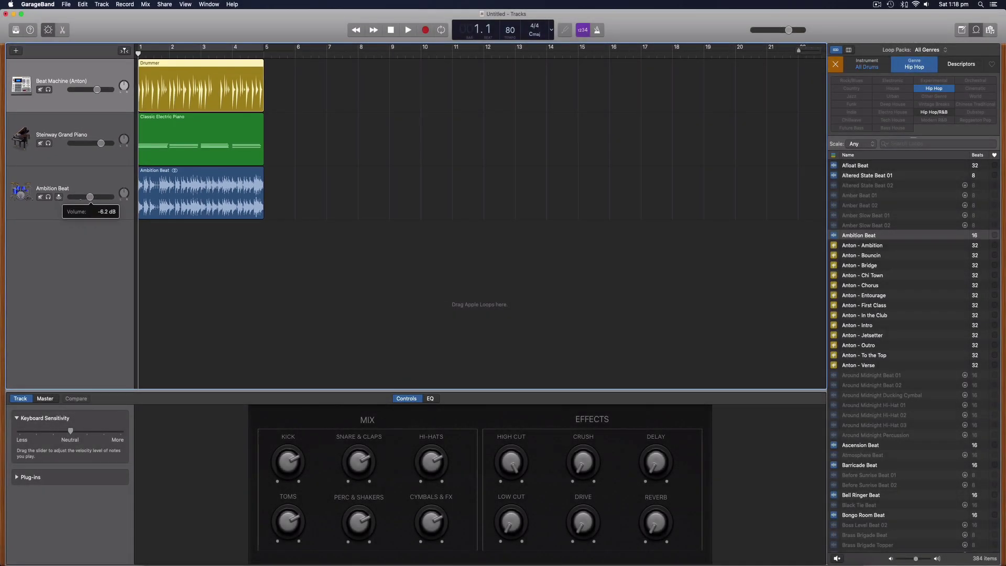
drag(90, 196, 89, 197)
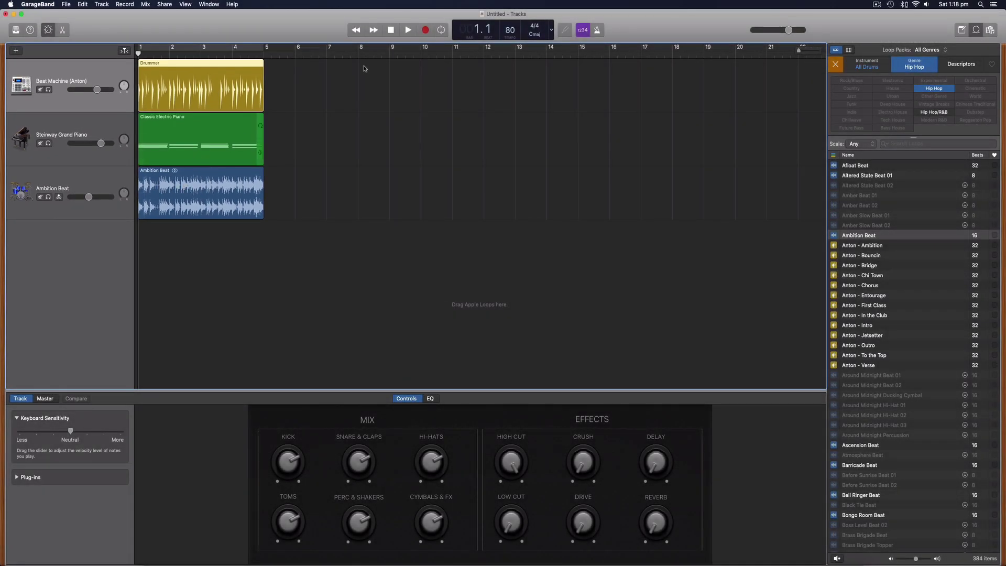
click(411, 31)
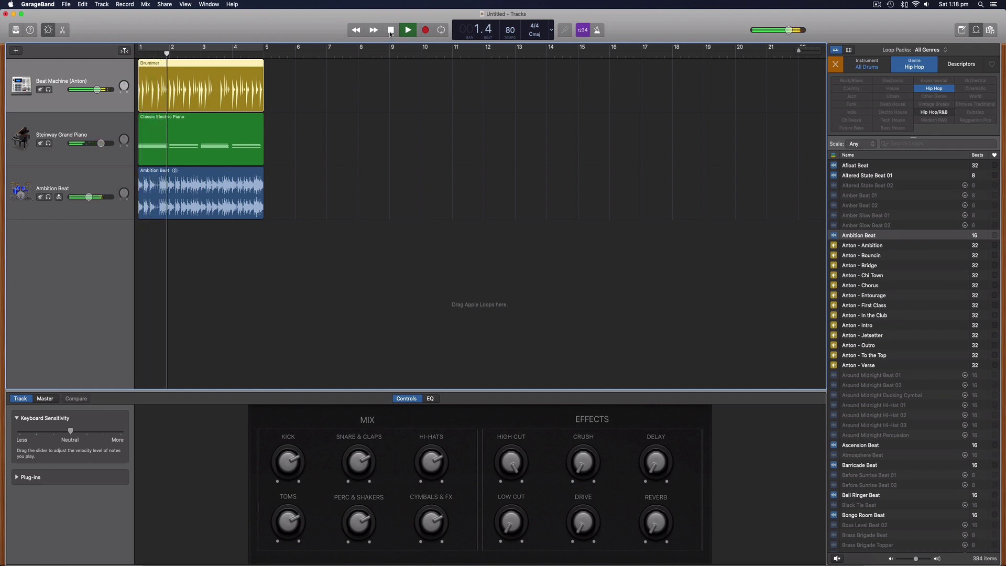
click(391, 33)
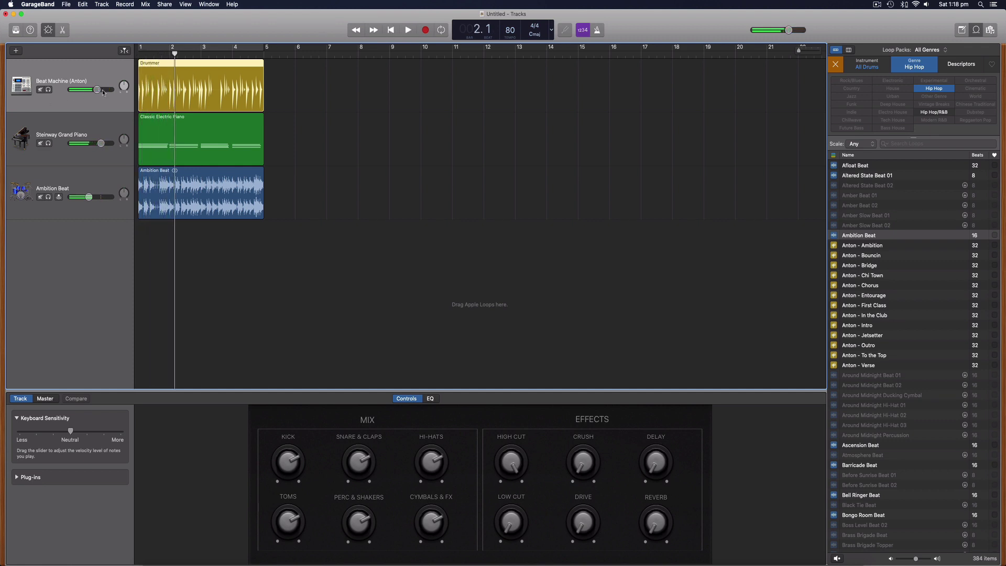
Step: Turn the drummer down further, raise Ambition Beat slightly, and replay from bar 1
drag(101, 91, 81, 90)
drag(89, 198, 97, 197)
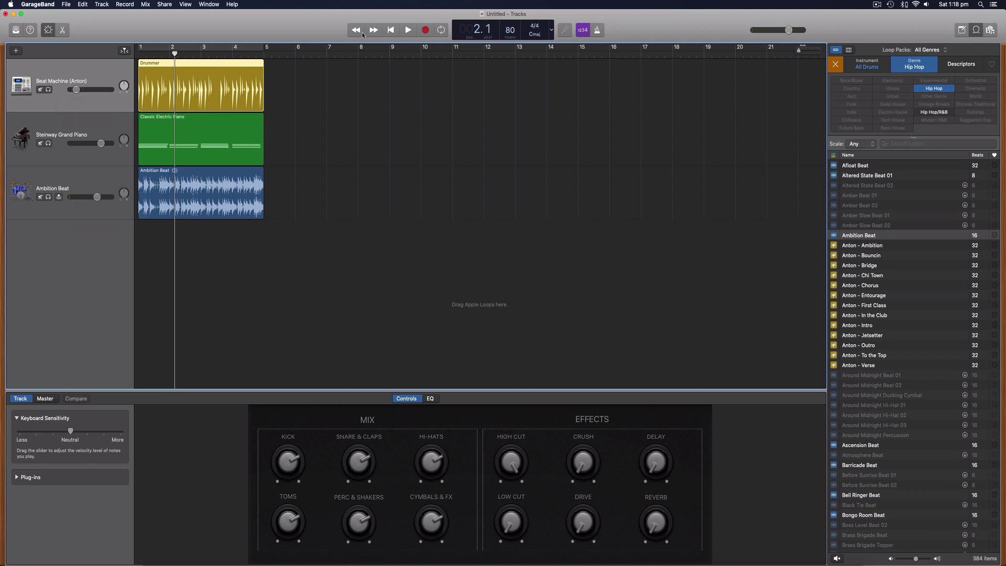
click(391, 30)
key(space)
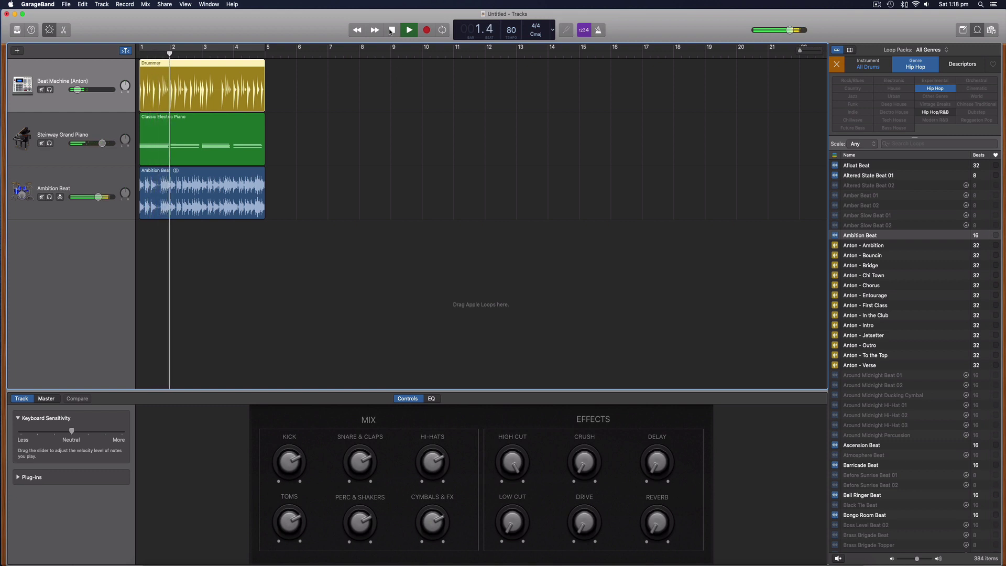
click(392, 30)
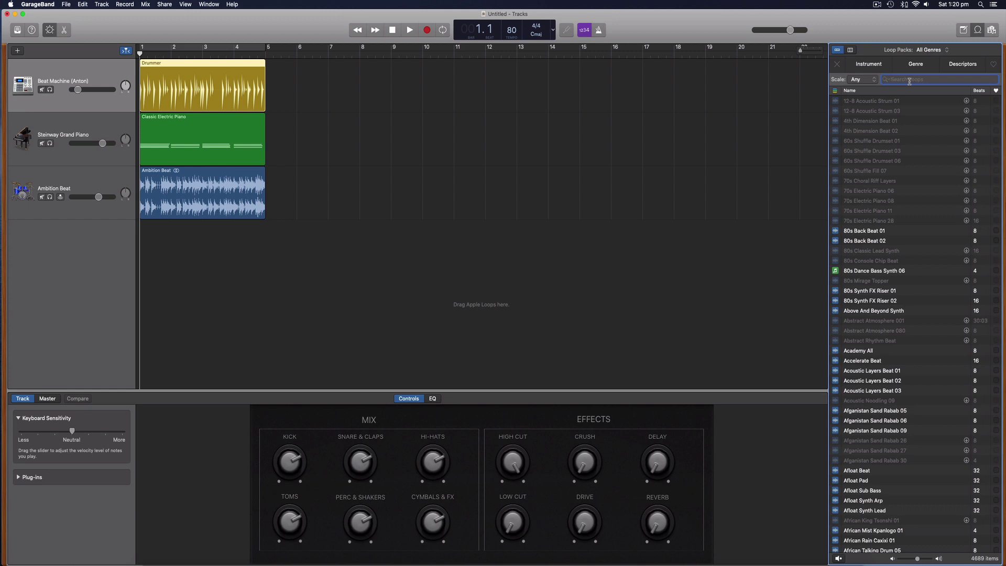
Step: Search the loops for 'bass' and filter them to the Hip Hop genre
text(ba)
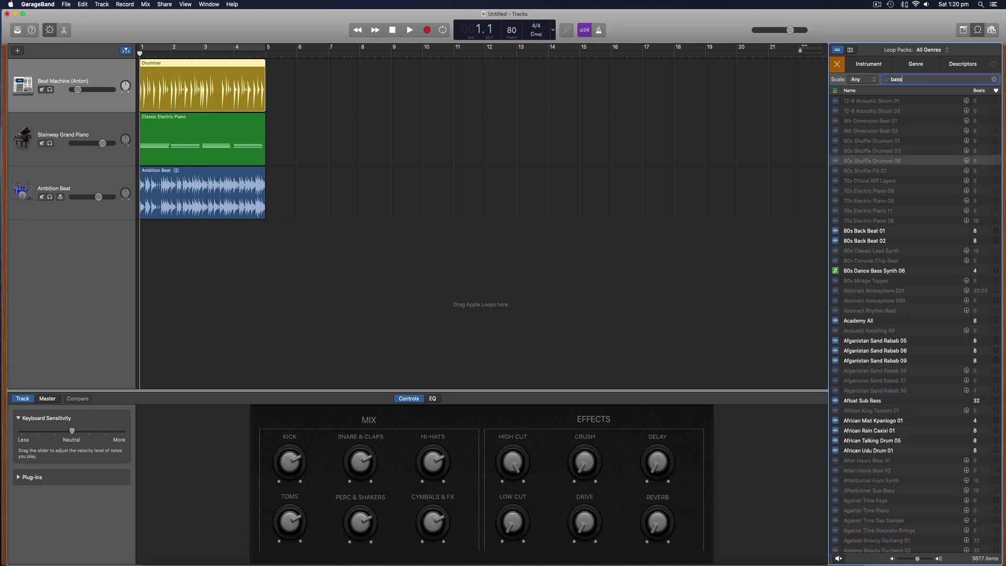
text(ss)
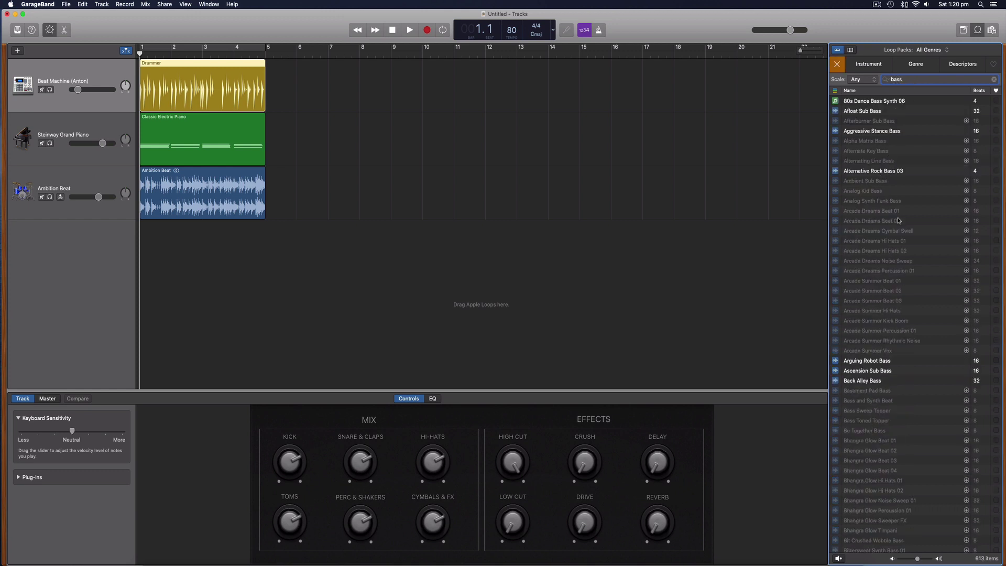
scroll(897, 221, down, 1)
scroll(897, 220, up, 1)
click(921, 71)
click(937, 89)
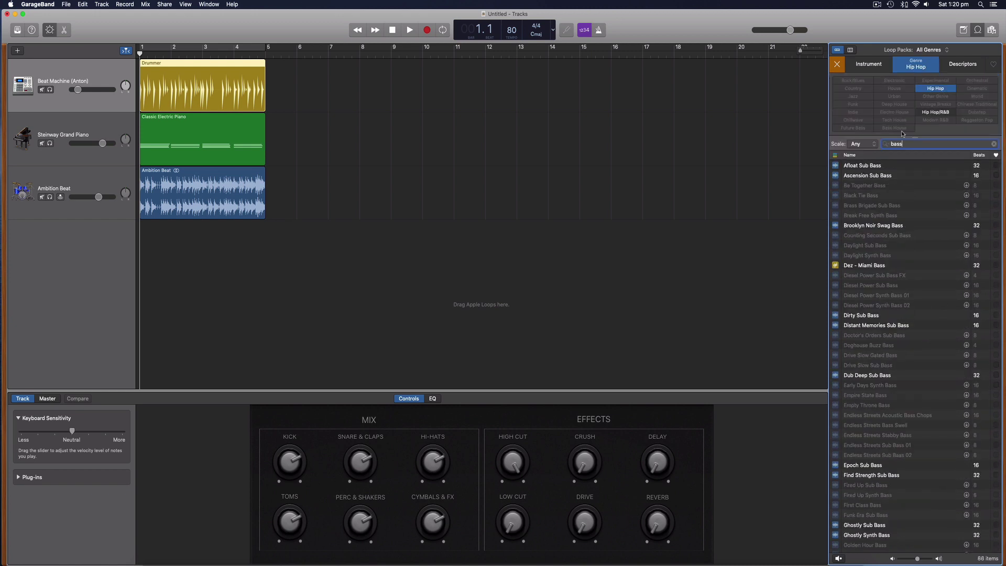
Step: Preview the sub bass loops, add Brooklyn Noir Swag Bass as a new track, and play the song
click(873, 166)
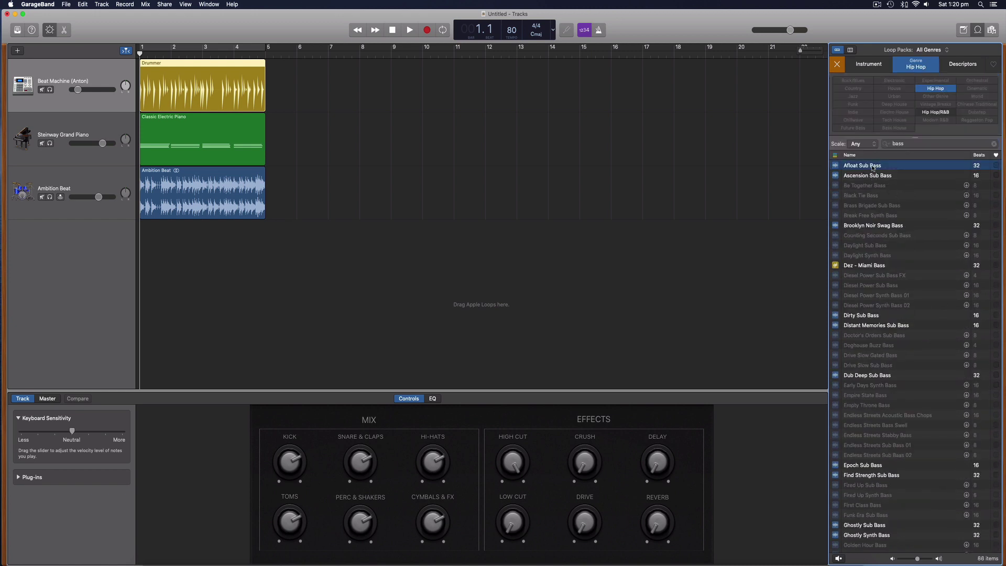
click(864, 178)
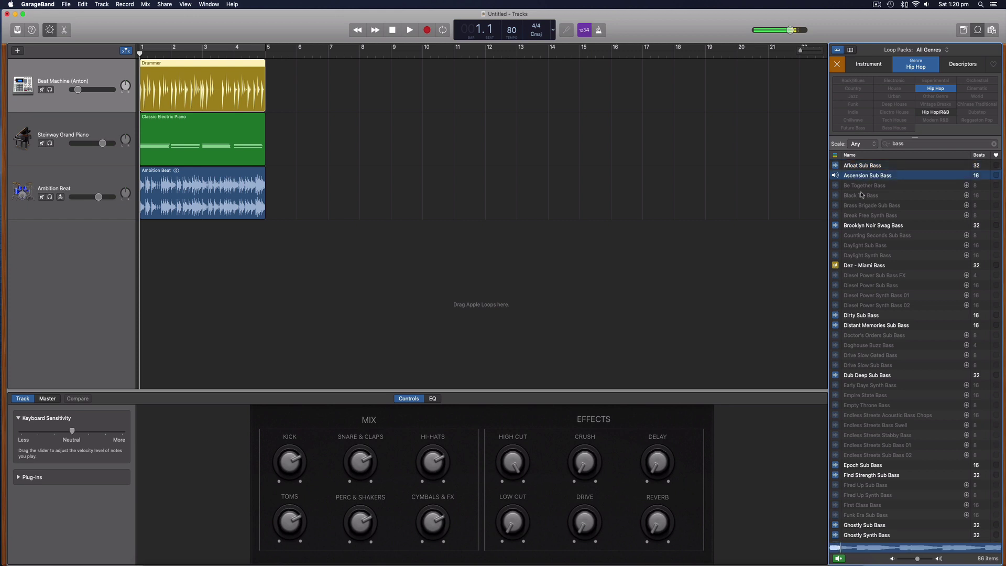
click(863, 225)
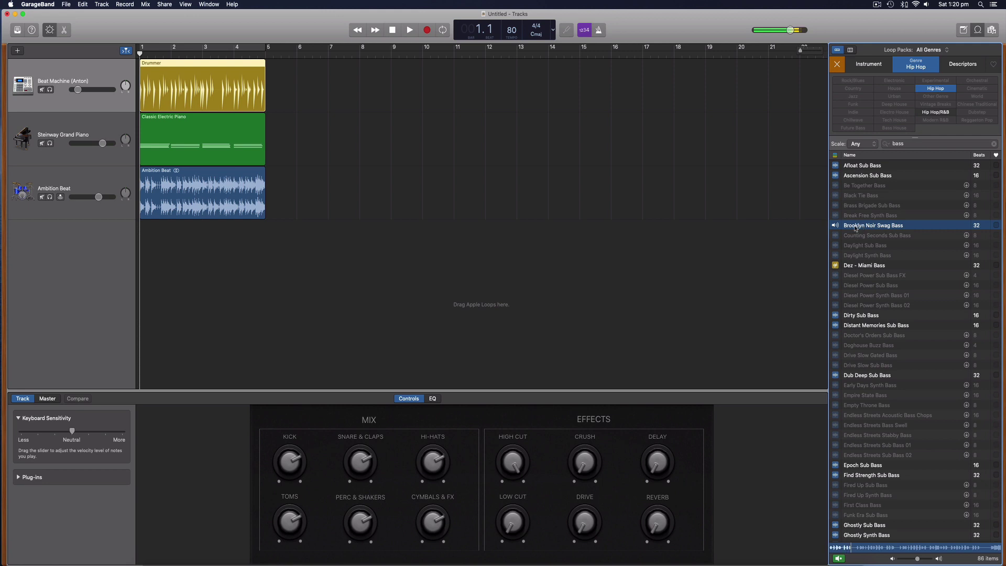
drag(862, 227, 142, 244)
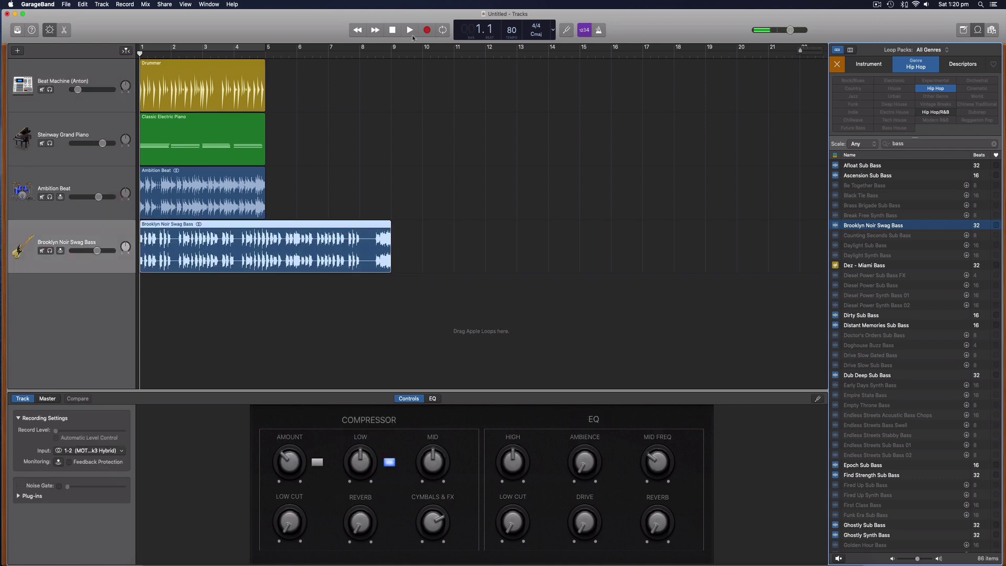
click(411, 31)
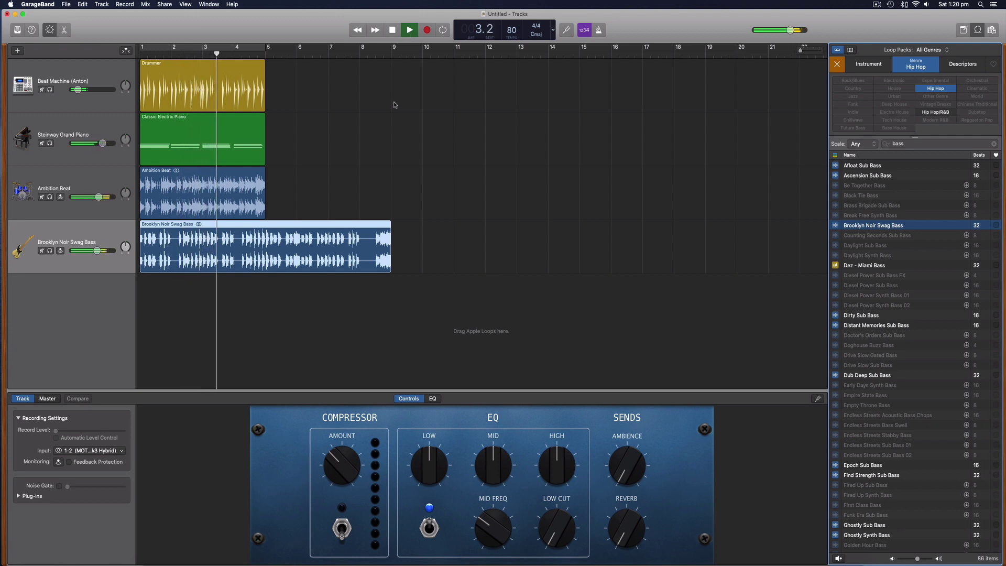
Step: Stop playback and shorten the Brooklyn Noir Swag Bass region to end at bar 5
key(space)
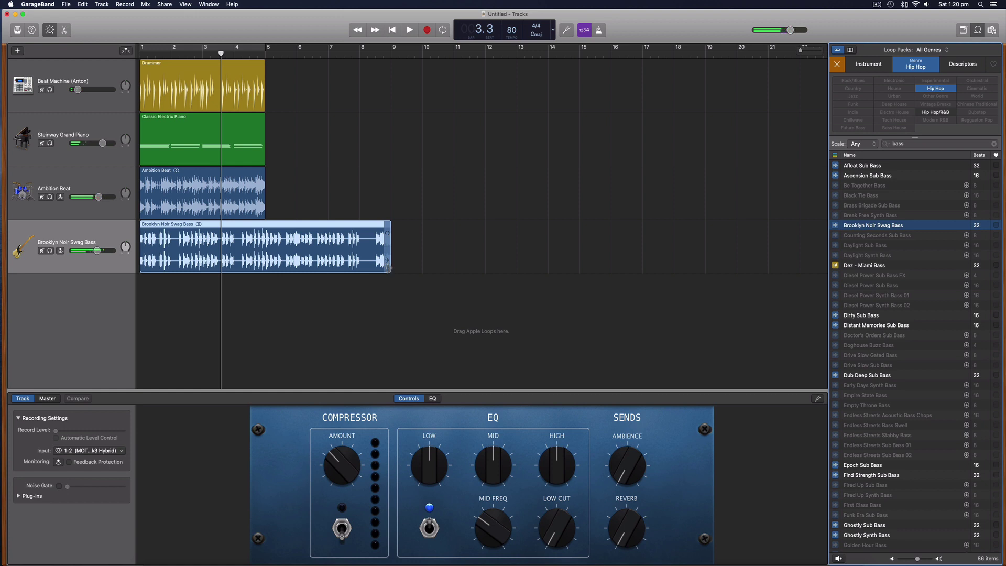
drag(389, 269, 266, 269)
click(353, 309)
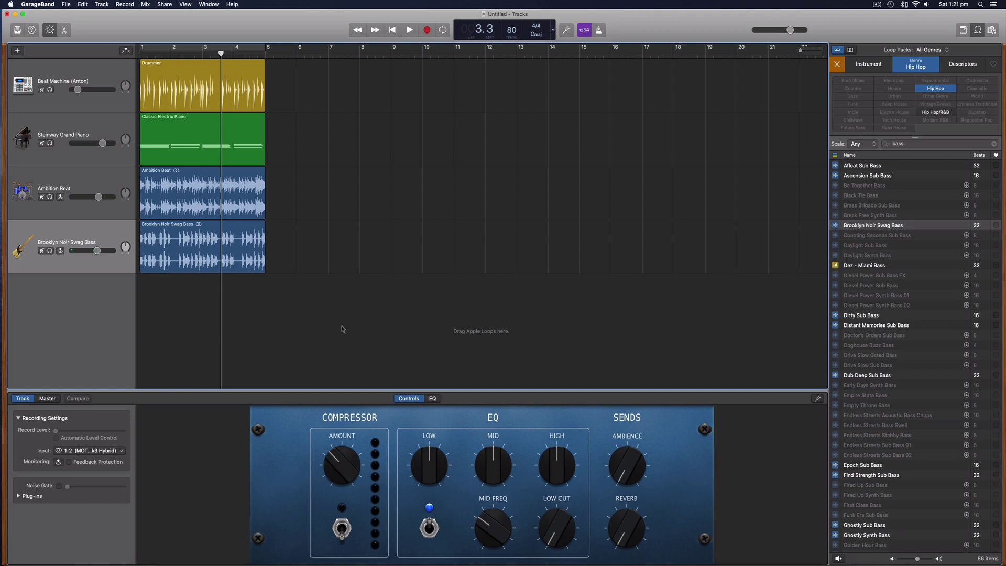
Step: Check each track's region, then play the song from the beginning
click(183, 63)
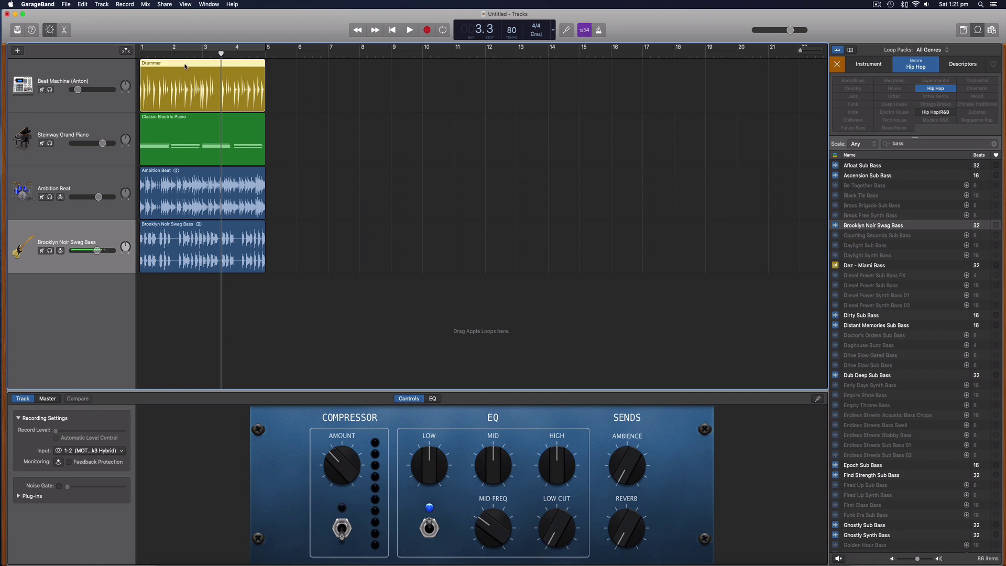
click(203, 173)
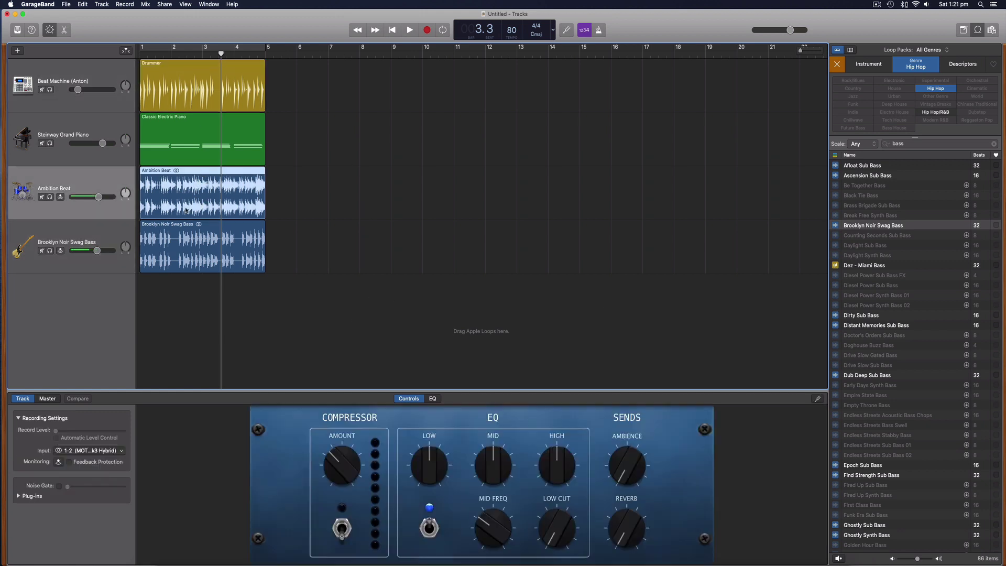
click(189, 241)
click(178, 136)
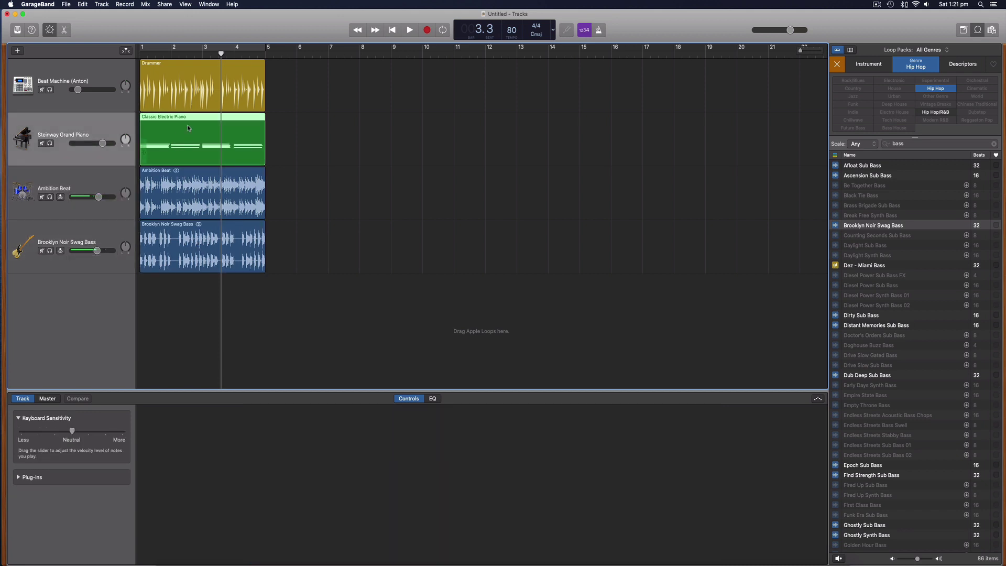
click(155, 55)
key(Return)
key(space)
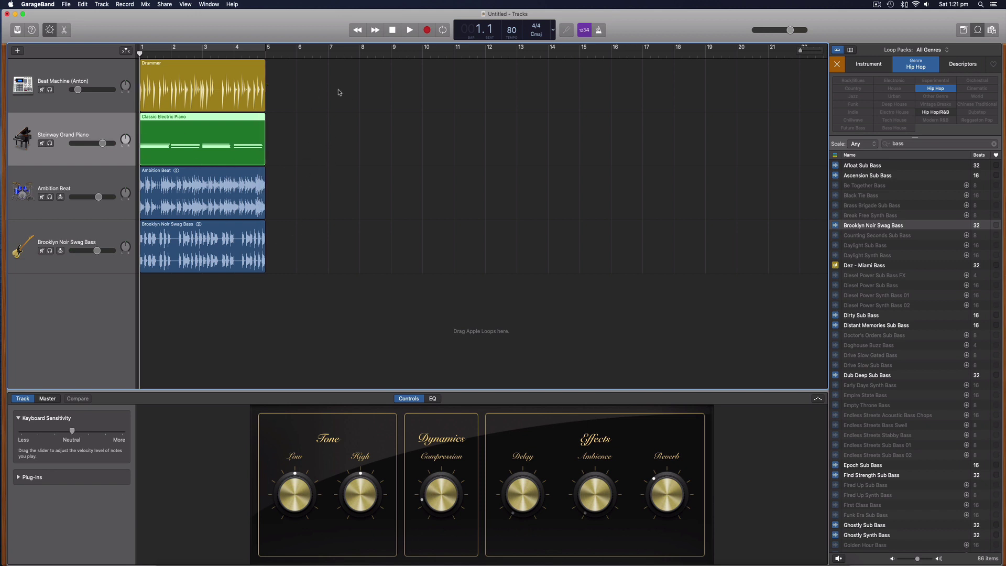
click(165, 4)
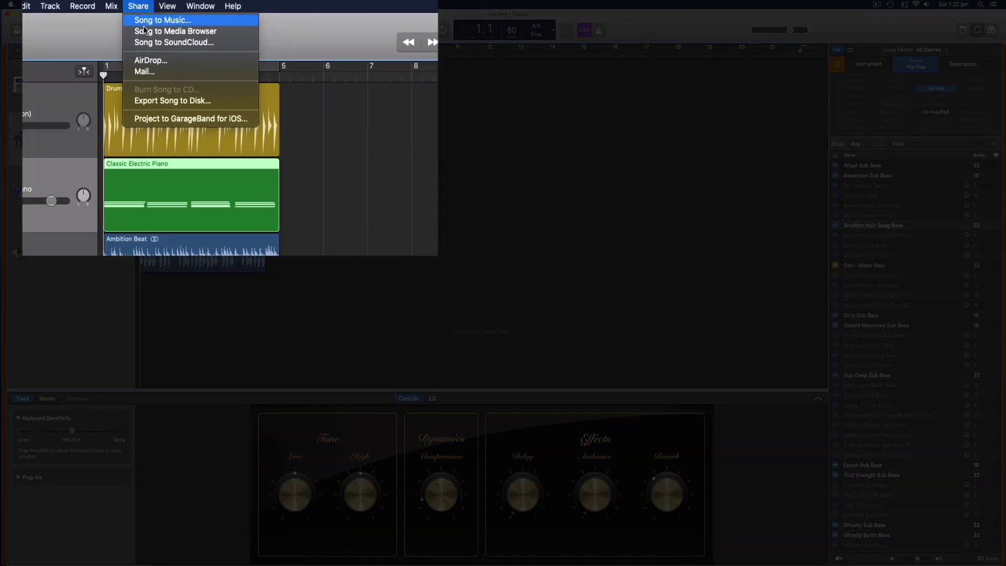
click(171, 100)
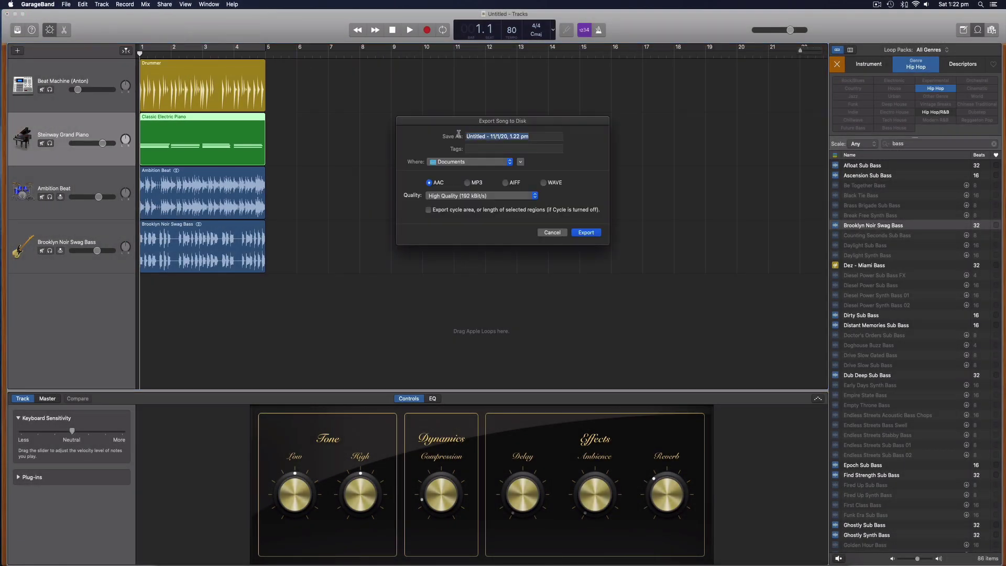
text(Hip Hop Beat)
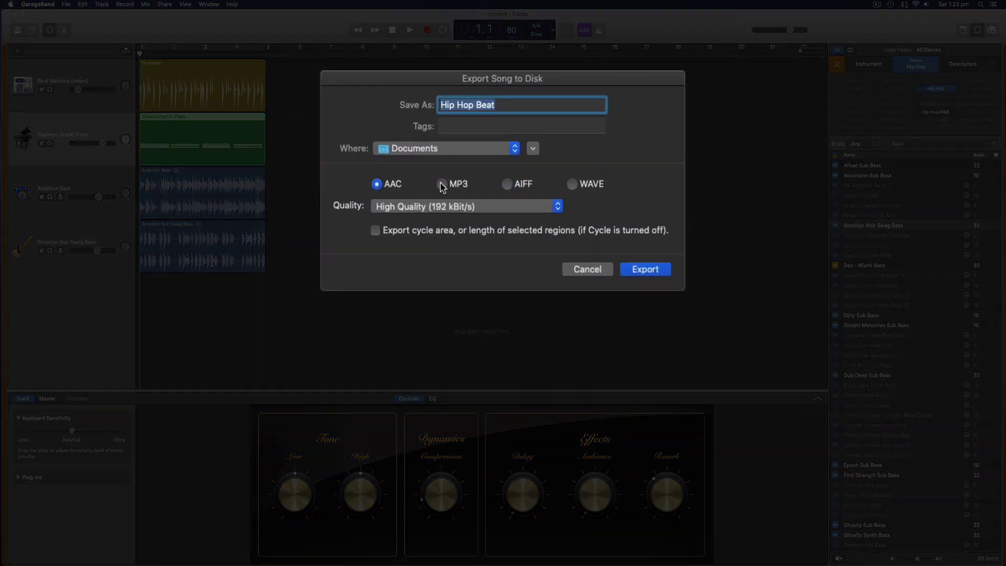
click(519, 190)
click(572, 184)
click(508, 185)
click(442, 184)
click(377, 186)
click(442, 185)
click(377, 186)
click(442, 184)
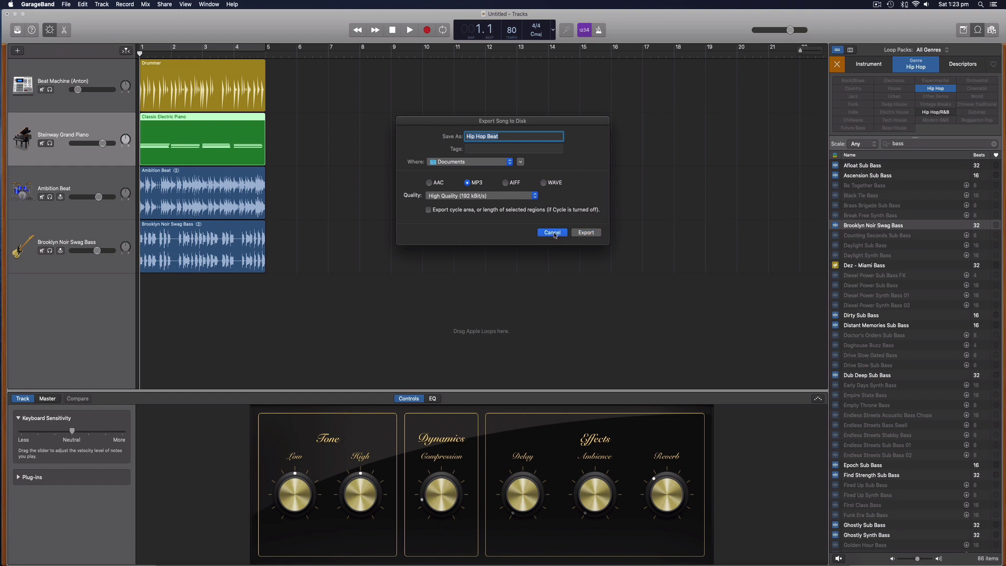
click(555, 232)
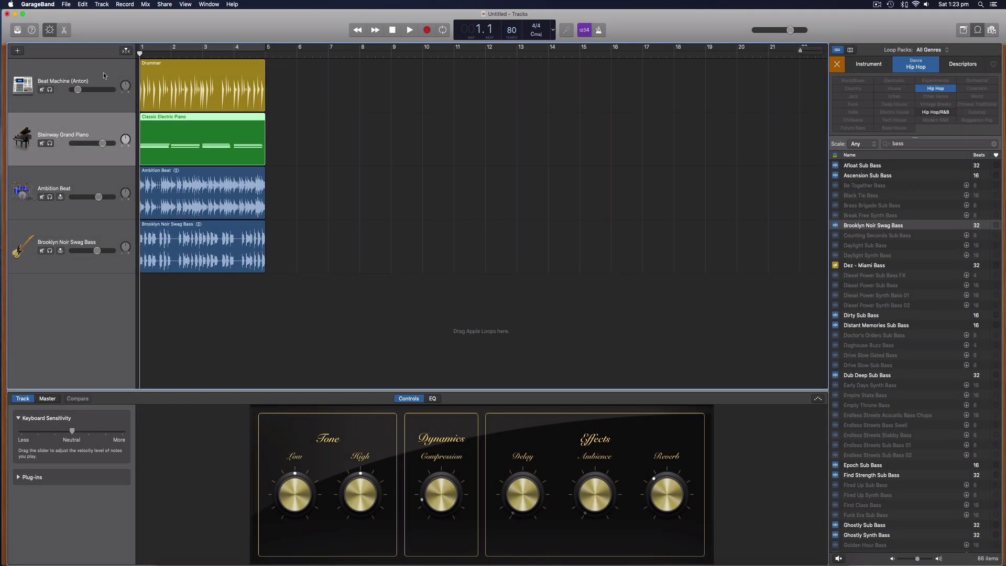
Step: Select the Ambition Beat track and open the Editors pane beneath the tracks
click(108, 93)
click(104, 121)
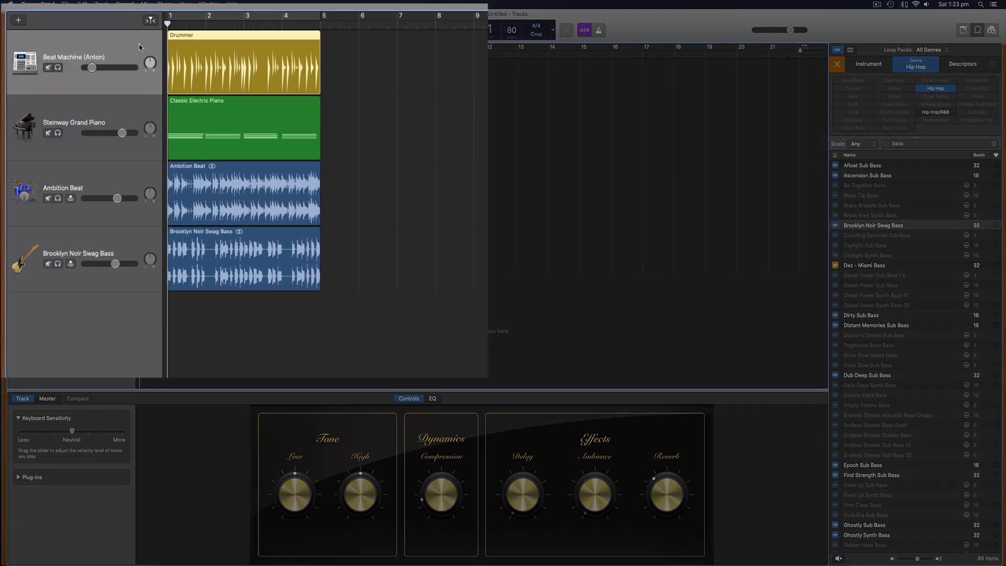
click(115, 78)
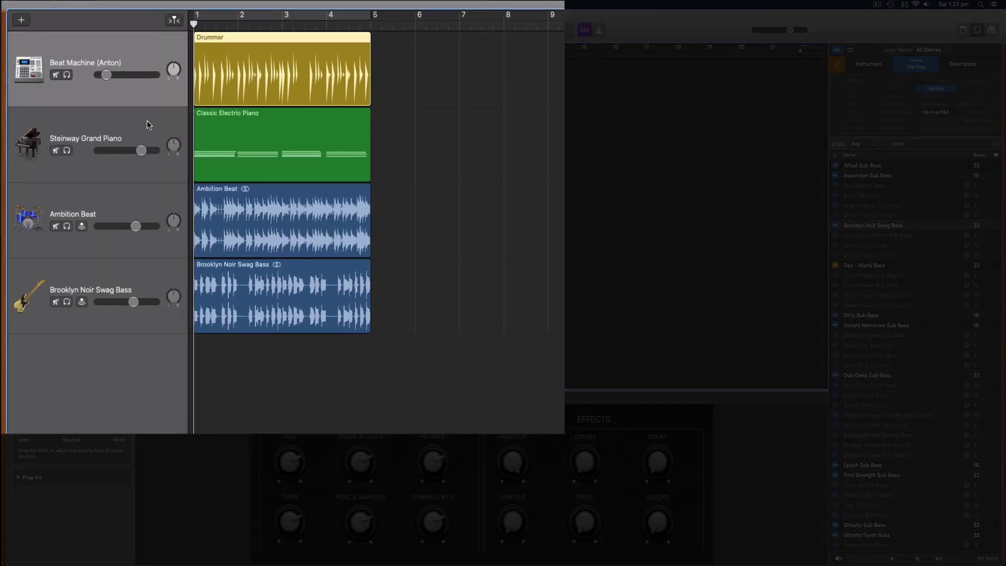
click(146, 122)
click(146, 212)
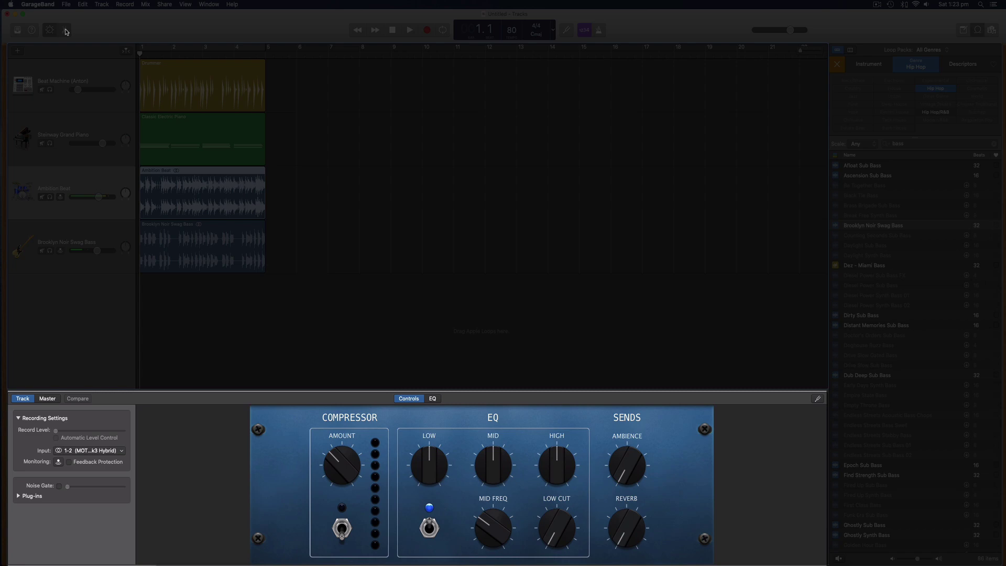
click(65, 30)
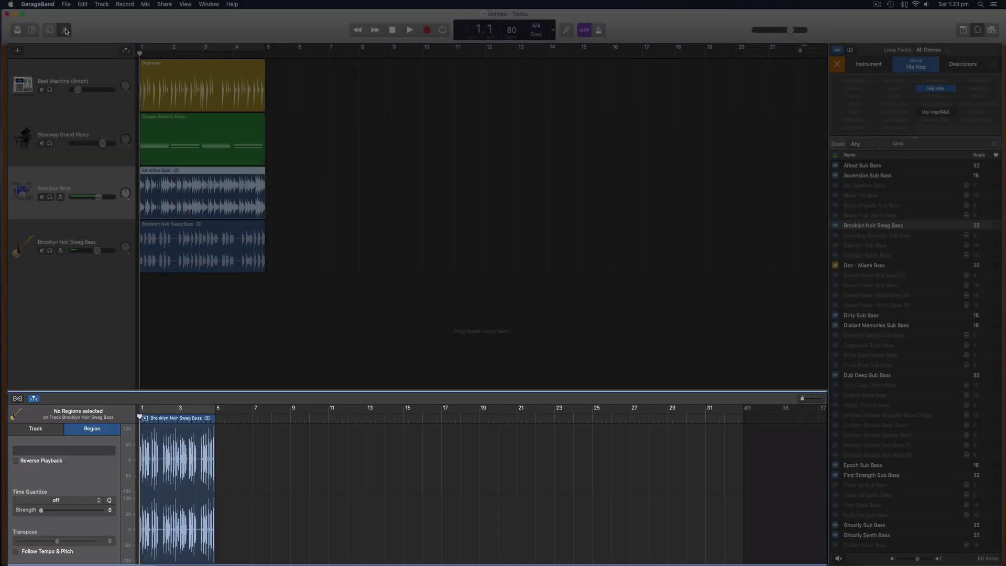
click(66, 30)
click(65, 30)
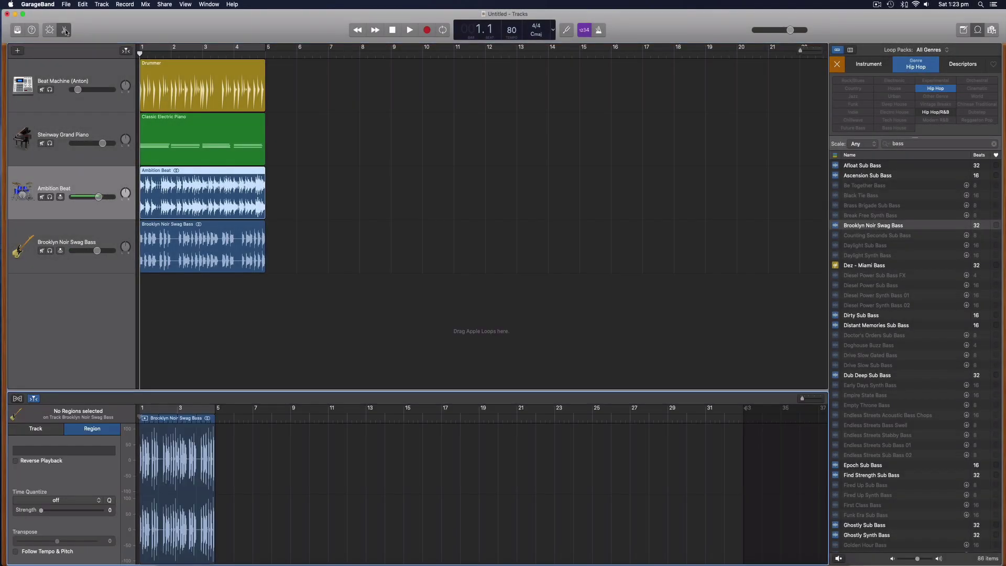
Step: Inspect each track's editor: drummer, piano notes, Ambition Beat and bass waveforms
click(100, 77)
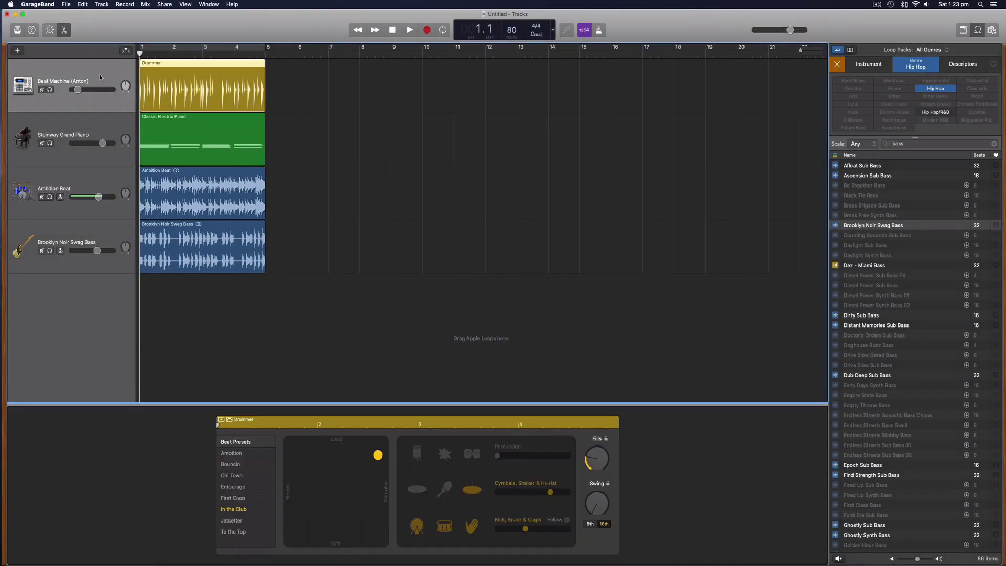
click(91, 125)
click(99, 181)
click(97, 231)
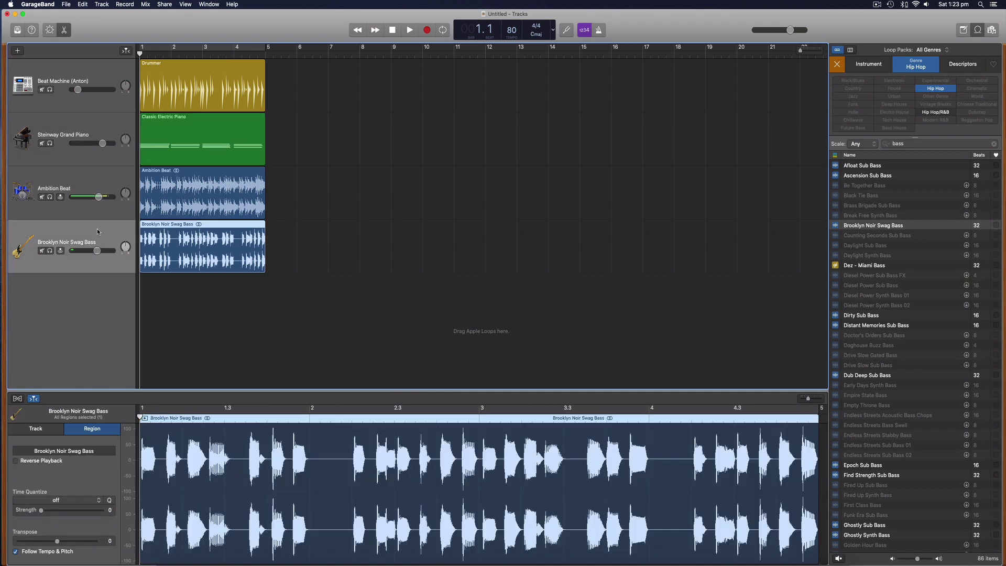
click(106, 126)
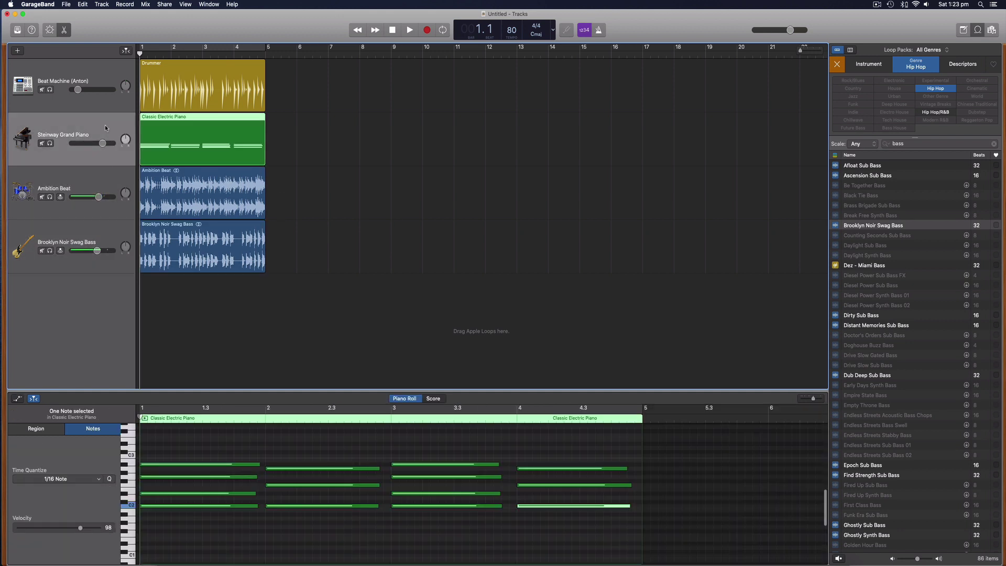
click(115, 76)
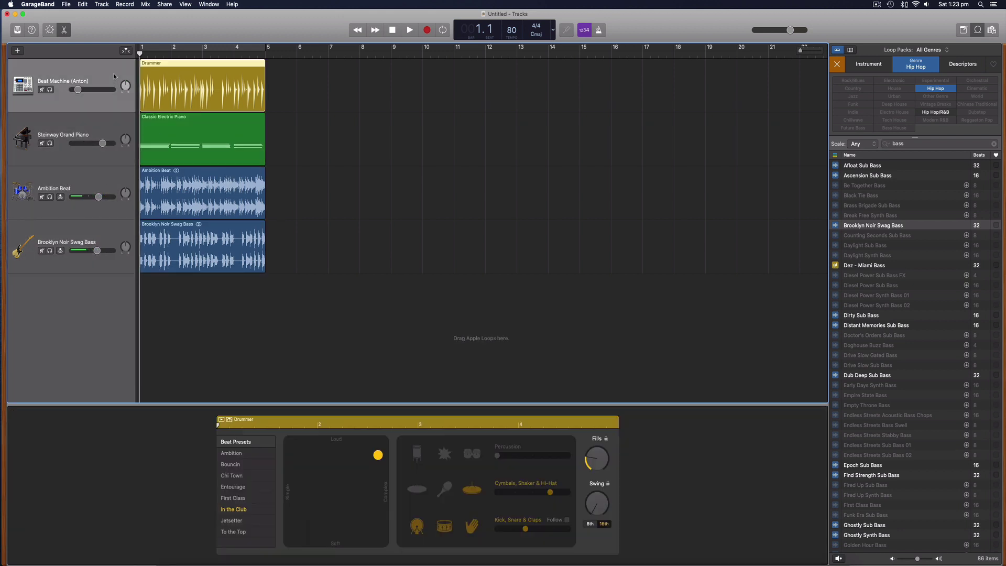
Step: Browse the Library sounds for the piano and Ambition Beat tracks, then return to the Loop Browser
click(17, 30)
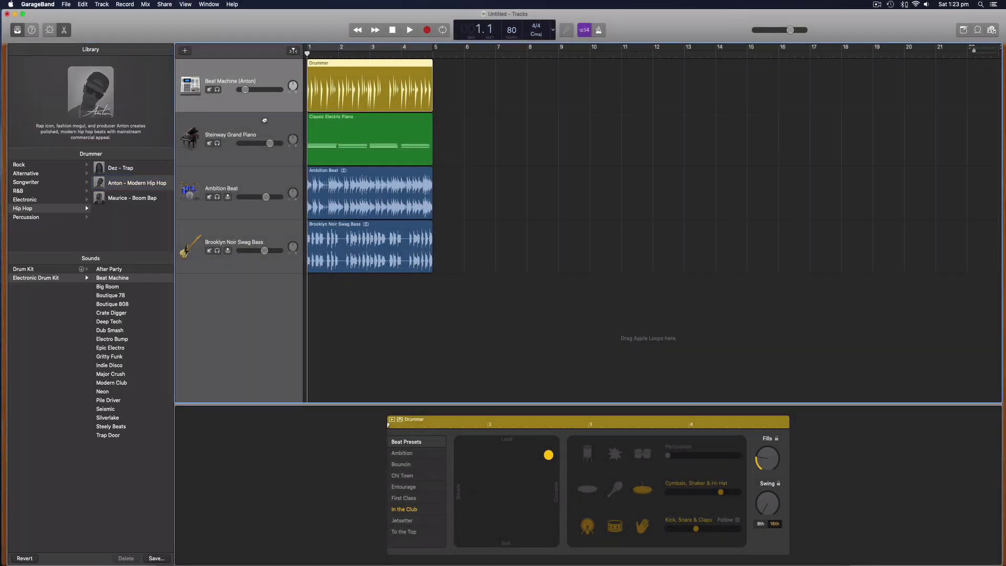
click(264, 121)
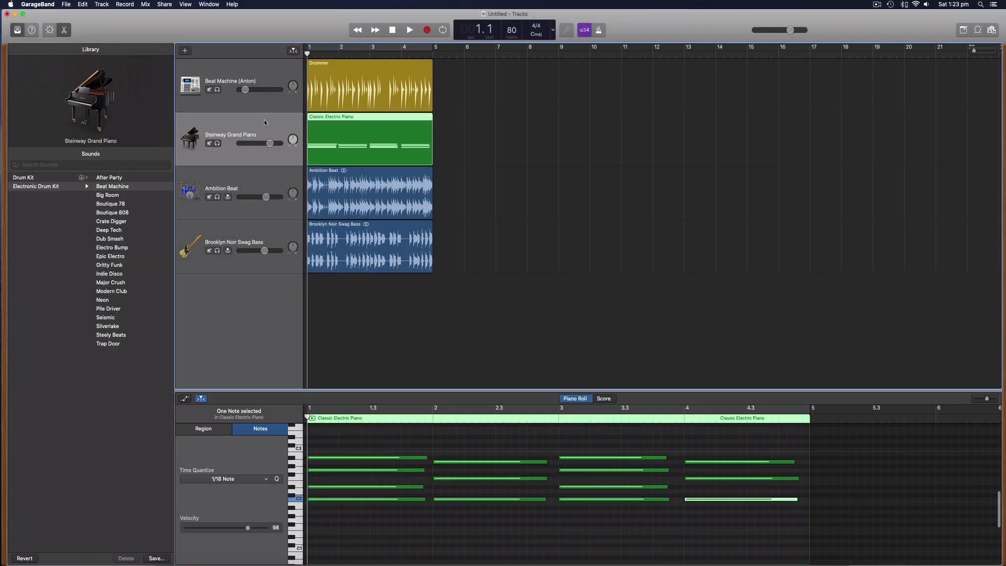
click(262, 182)
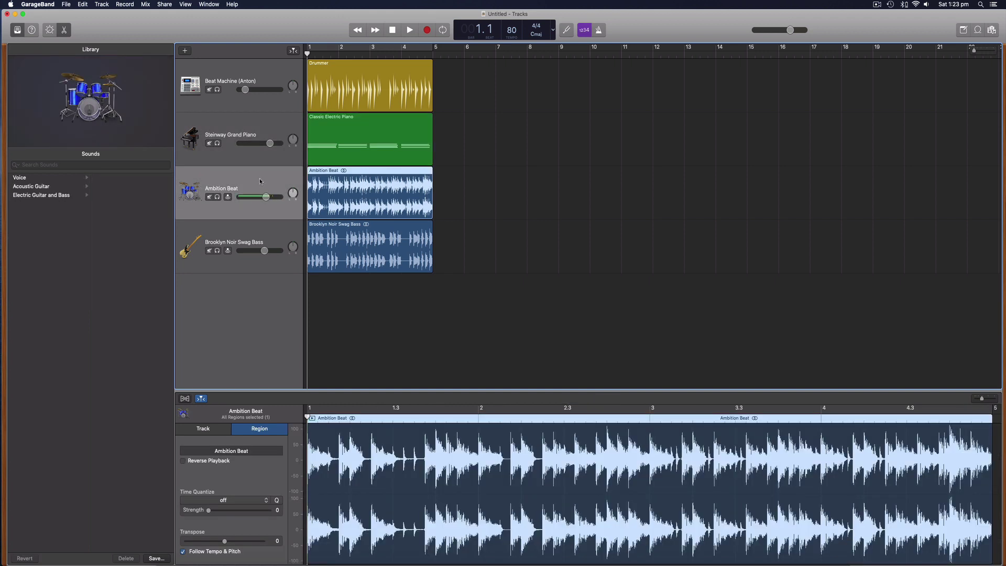
click(978, 30)
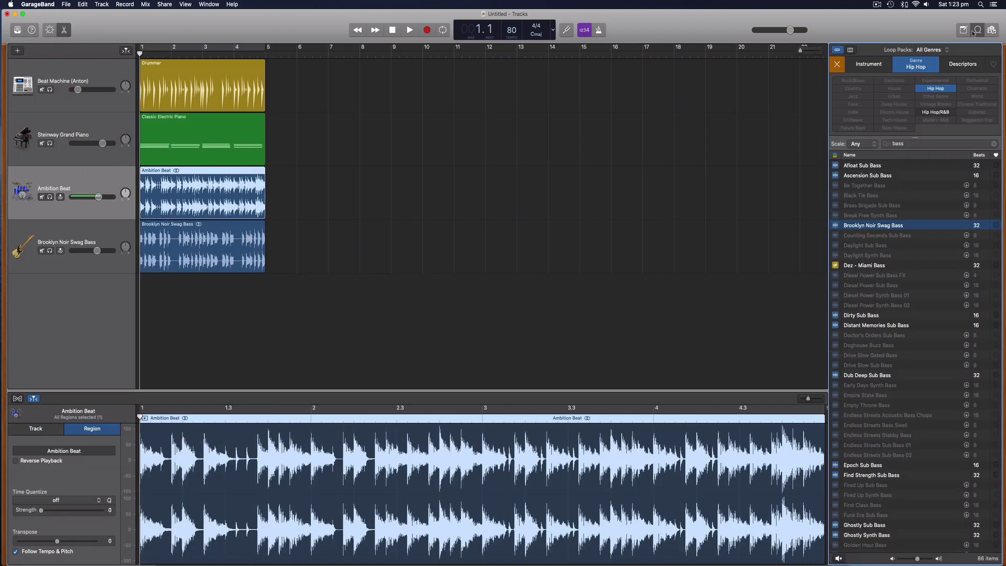